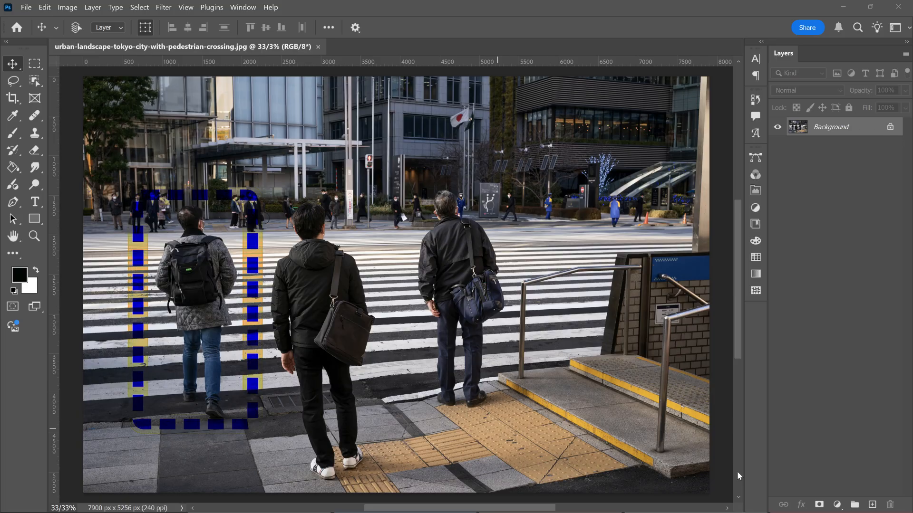
# Draw a freehand lasso selection closely around the standing man with the black backpack, including his feet.
pyautogui.click(12, 82)
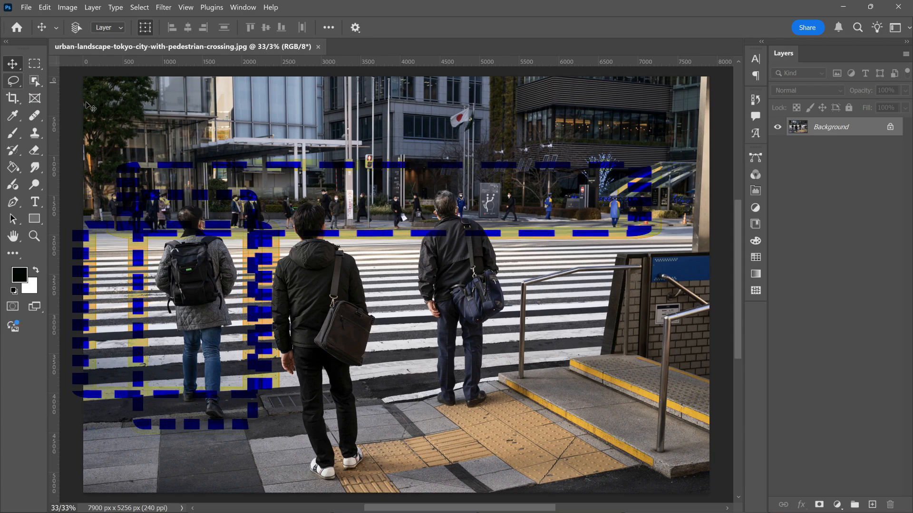
pyautogui.press('v')
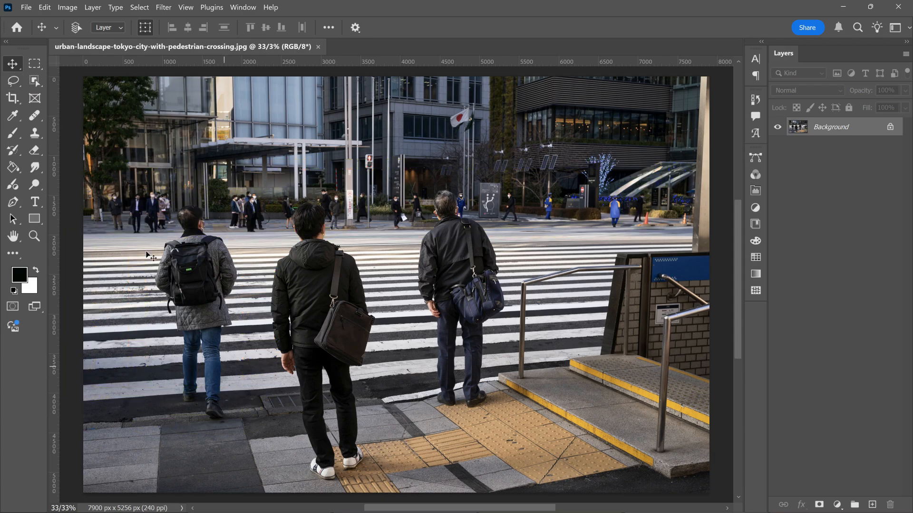
pyautogui.click(13, 83)
pyautogui.click(54, 94)
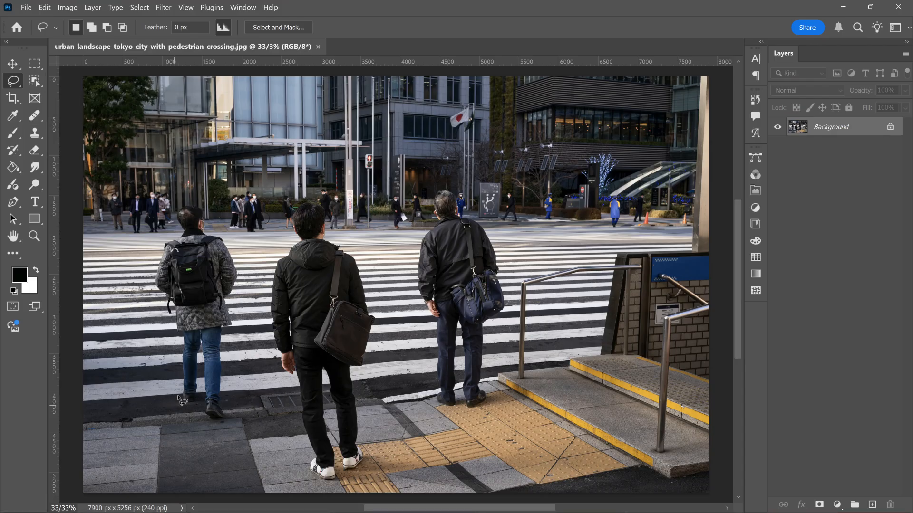
pyautogui.moveTo(175, 405)
pyautogui.mouseDown()
pyautogui.moveTo(163, 317)
pyautogui.moveTo(165, 237)
pyautogui.moveTo(188, 206)
pyautogui.moveTo(236, 249)
pyautogui.moveTo(227, 364)
pyautogui.moveTo(201, 417)
pyautogui.moveTo(174, 406)
pyautogui.mouseUp()
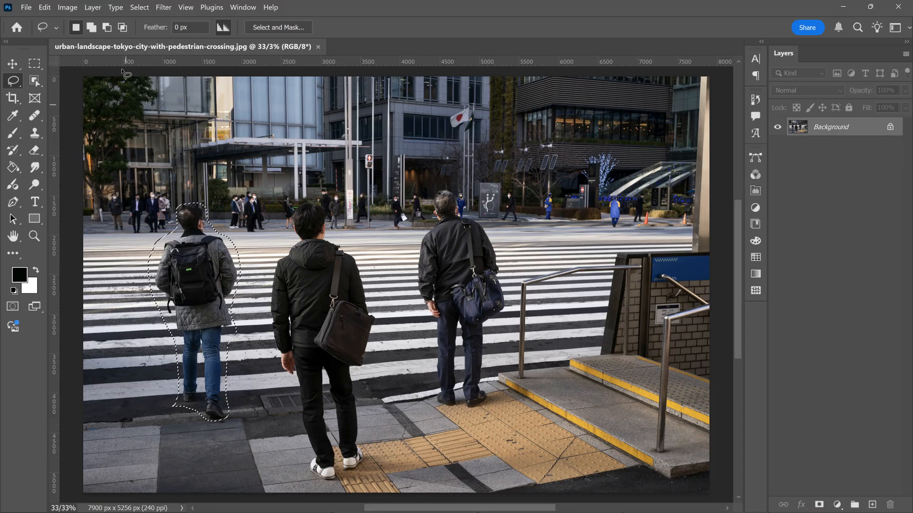
# Fill the selected man with Content-Aware Fill using automatic sampling, and output the result to a new layer.
pyautogui.click(44, 8)
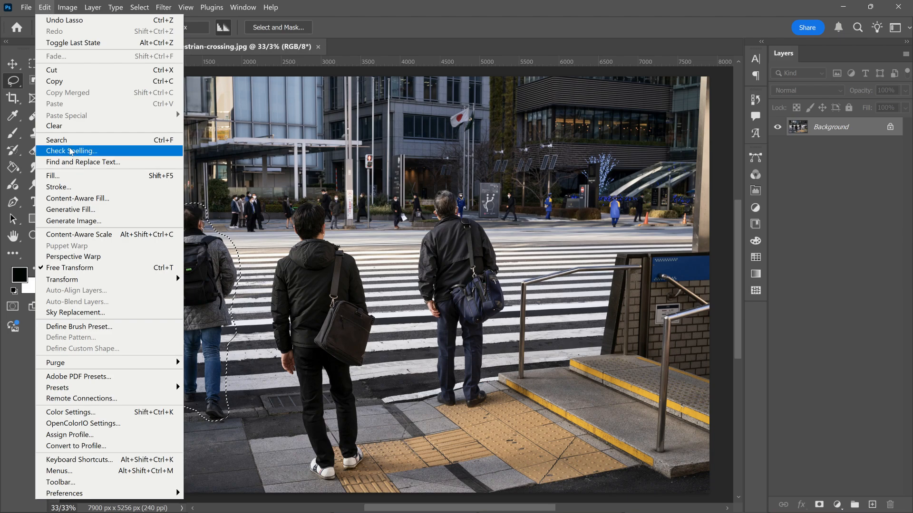
pyautogui.click(97, 198)
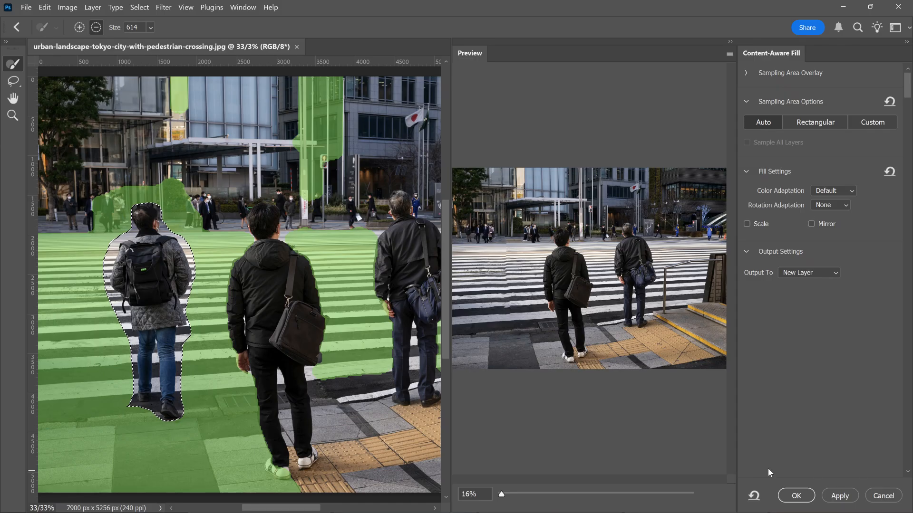
pyautogui.click(833, 495)
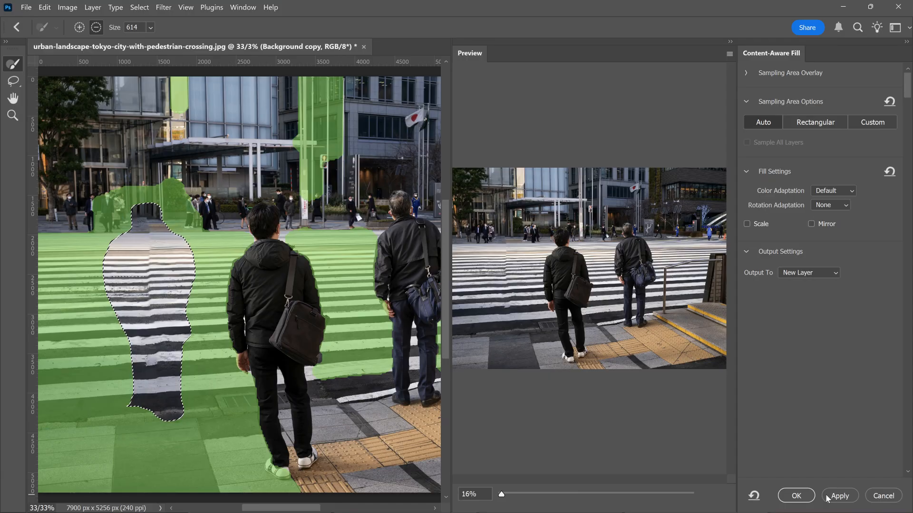
pyautogui.click(796, 496)
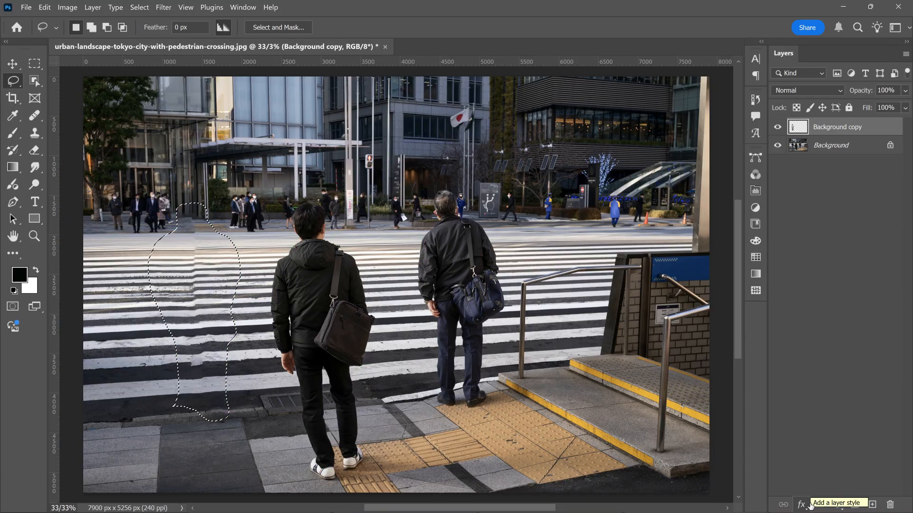
# Clear the selection around the area where the man with the backpack stood.
pyautogui.keyDown('alt'); pyautogui.scroll(2, 192, 303); pyautogui.keyUp('alt')
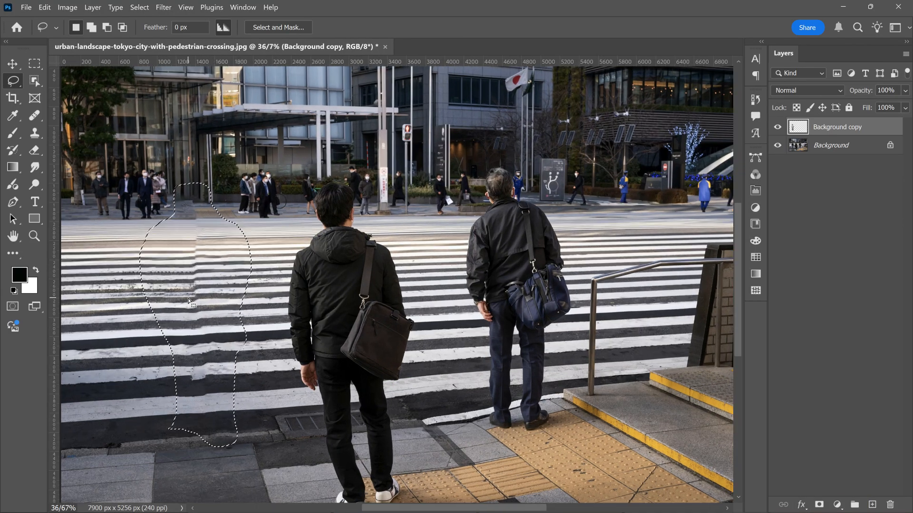
pyautogui.keyDown('alt'); pyautogui.scroll(4, 192, 303); pyautogui.keyUp('alt')
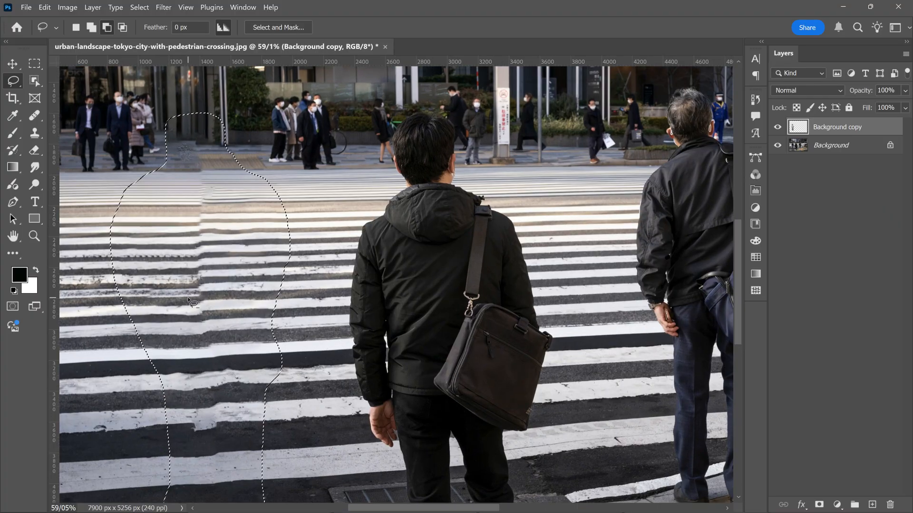
pyautogui.scroll(1, 188, 299)
pyautogui.keyDown('ctrl'); pyautogui.scroll(2, 188, 298); pyautogui.keyUp('ctrl')
pyautogui.hotkey('ctrl', 'd')
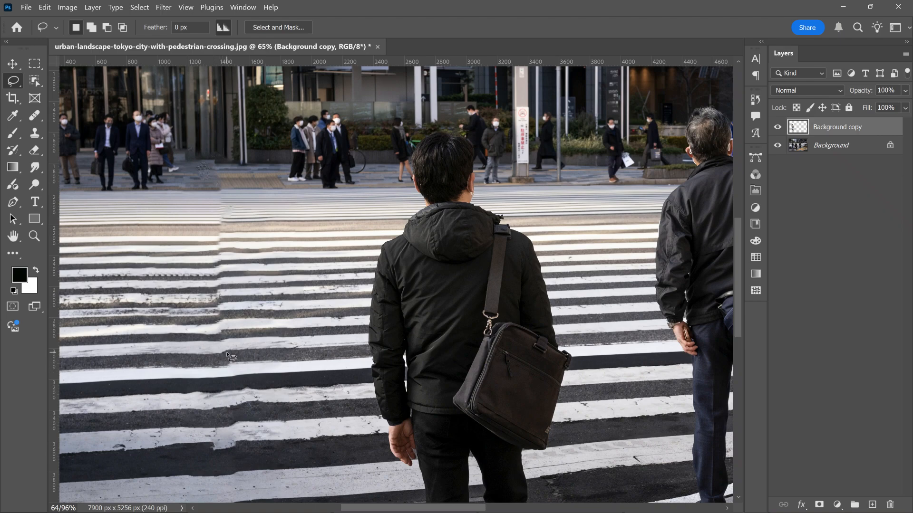
# Examine the filled crosswalk area and the pedestrians on the far sidewalk up close.
pyautogui.scroll(-2, 227, 362)
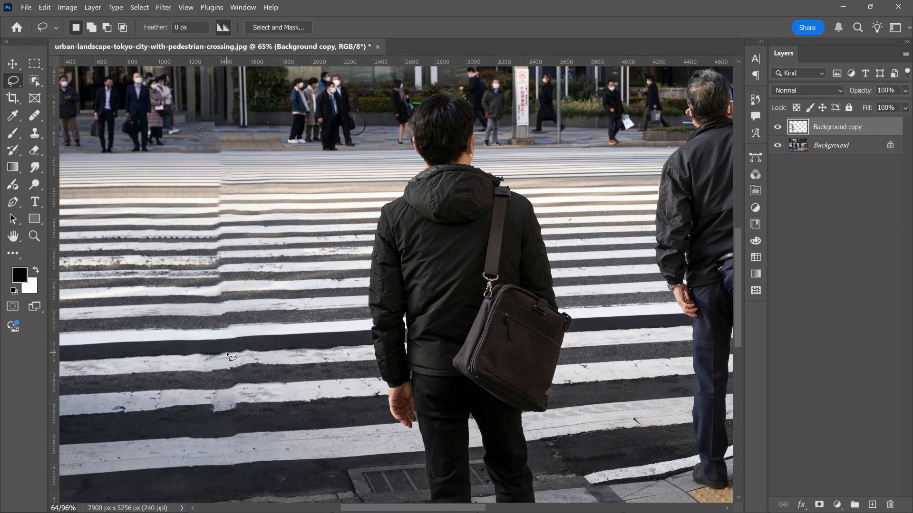
pyautogui.hotkey('ctrl', '0')
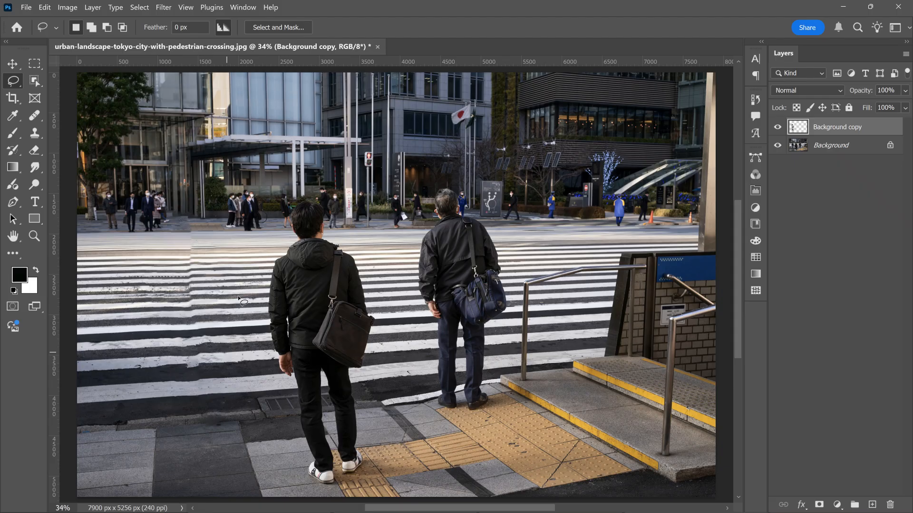
pyautogui.scroll(2, 124, 190)
pyautogui.scroll(20, 124, 190)
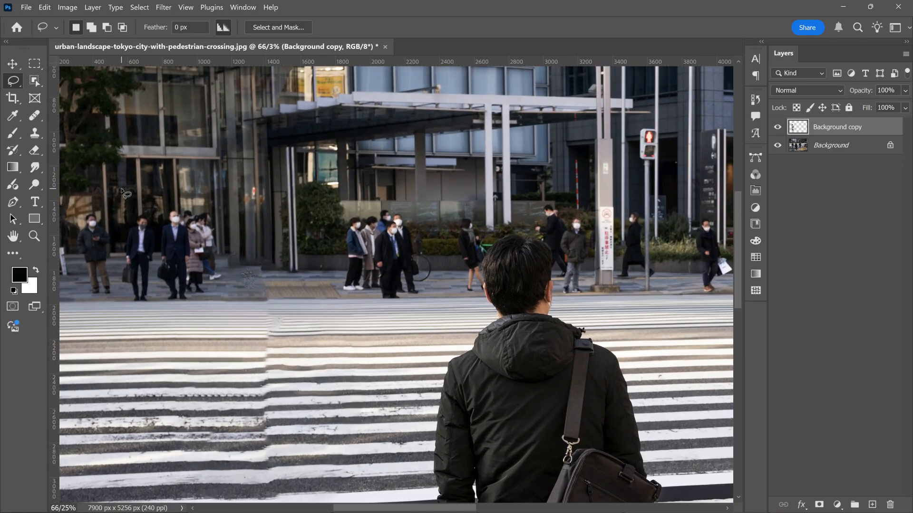
pyautogui.scroll(5, 125, 191)
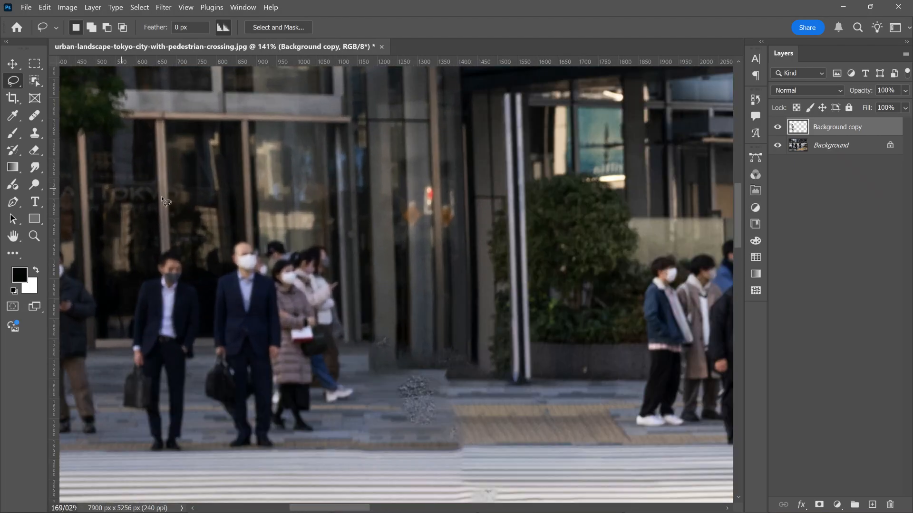
pyautogui.moveTo(544, 306); pyautogui.dragTo(366, 278)
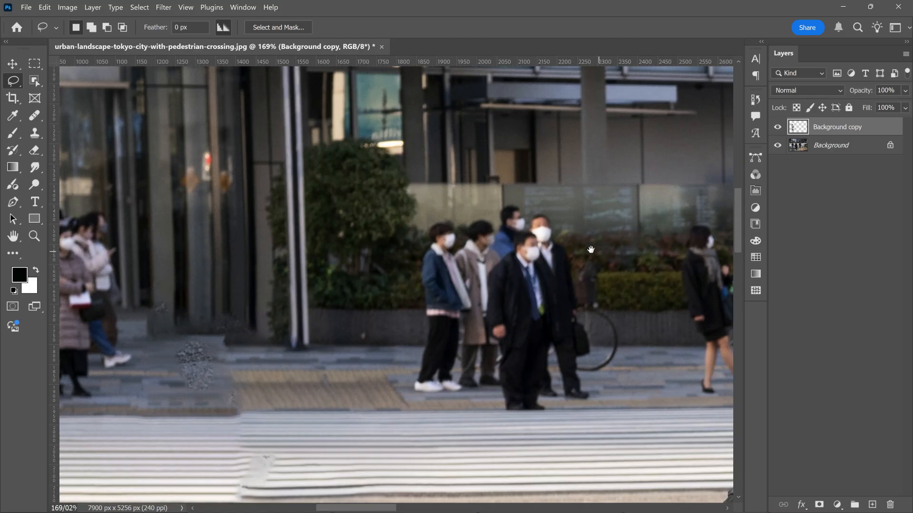
pyautogui.moveTo(597, 249); pyautogui.dragTo(669, 247)
pyautogui.moveTo(290, 244); pyautogui.dragTo(573, 232)
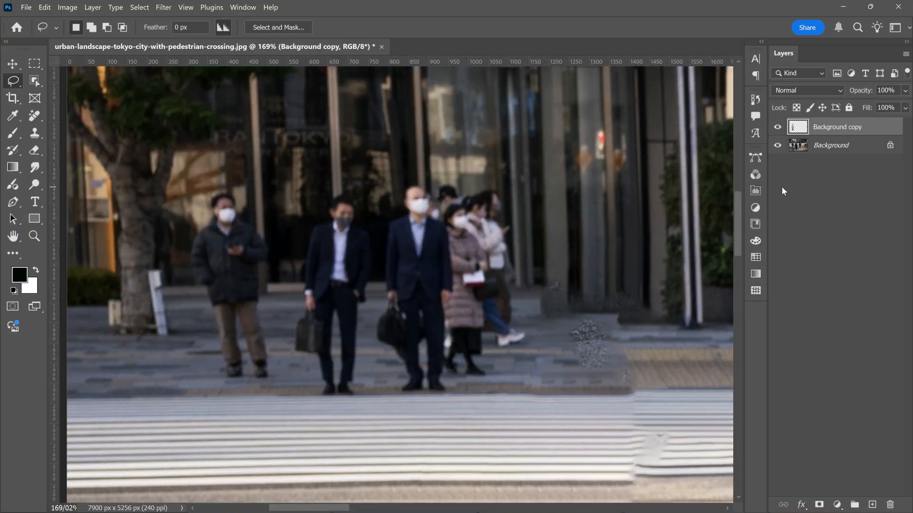
# Add a new empty layer above the fill layer and activate the Remove tool.
pyautogui.click(872, 504)
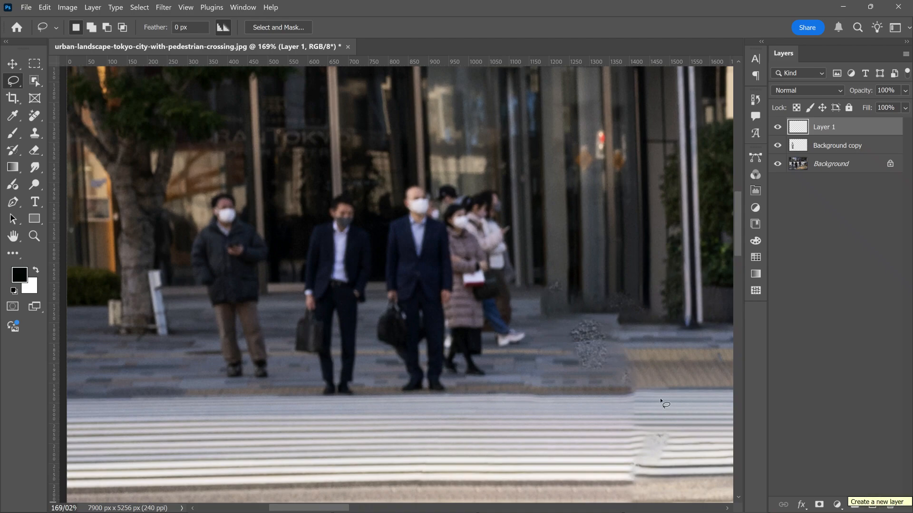
pyautogui.click(37, 117)
pyautogui.click(76, 129)
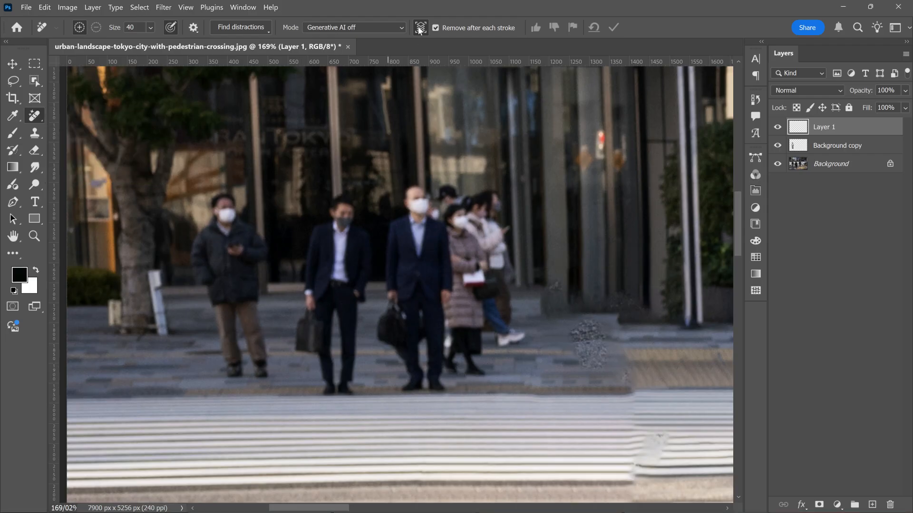
# Enlarge the Remove tool brush to 80 and remove the dark-coated pedestrian standing beside the tree.
pyautogui.press(']')
pyautogui.press(']')
pyautogui.press(']')
pyautogui.press(']')
pyautogui.moveTo(222, 209)
pyautogui.mouseDown()
pyautogui.moveTo(201, 255)
pyautogui.moveTo(233, 366)
pyautogui.moveTo(258, 363)
pyautogui.moveTo(243, 295)
pyautogui.moveTo(260, 249)
pyautogui.moveTo(233, 220)
pyautogui.moveTo(227, 275)
pyautogui.mouseUp()
# Remove the pedestrians in front of the glass entrance and the group standing beside the hedge with the Remove tool.
pyautogui.scroll(-1, 227, 275)
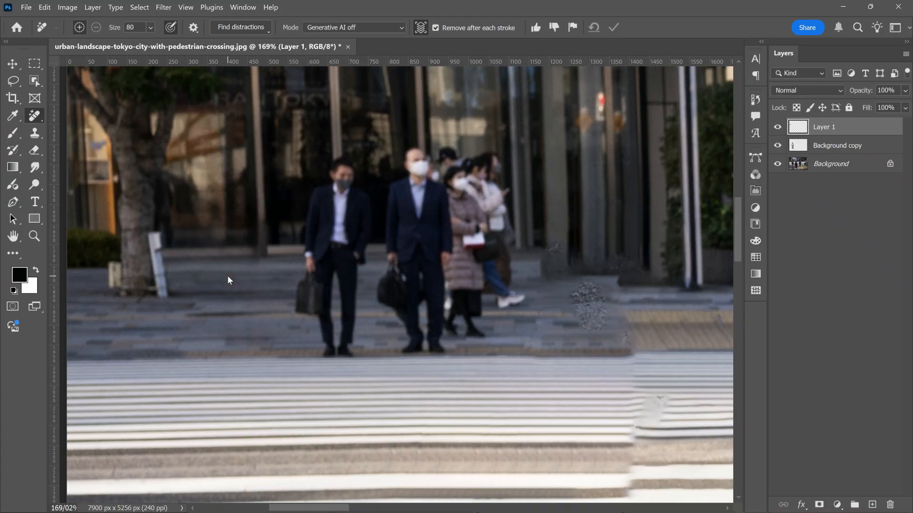
pyautogui.scroll(-5, 228, 276)
pyautogui.moveTo(172, 209)
pyautogui.mouseDown()
pyautogui.moveTo(168, 282)
pyautogui.moveTo(154, 248)
pyautogui.moveTo(162, 262)
pyautogui.moveTo(151, 263)
pyautogui.moveTo(156, 231)
pyautogui.mouseUp()
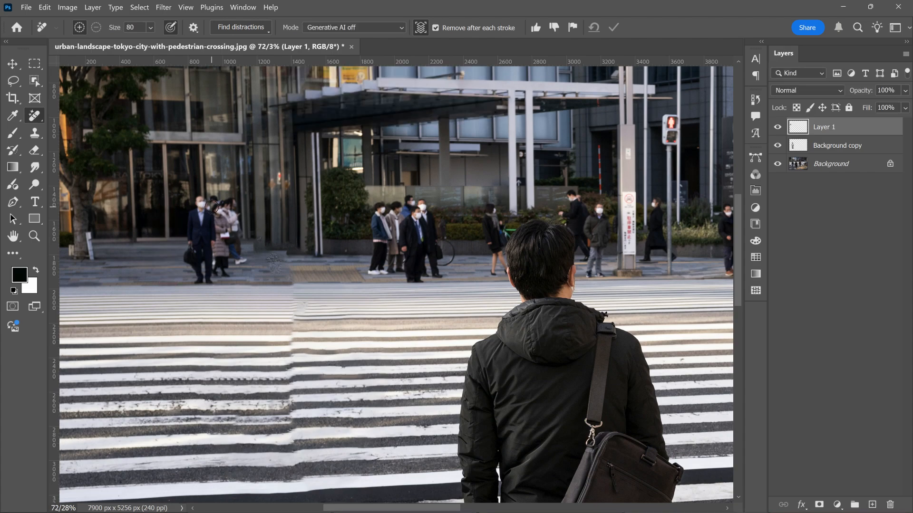
pyautogui.moveTo(209, 205)
pyautogui.mouseDown()
pyautogui.moveTo(213, 200)
pyautogui.moveTo(228, 201)
pyautogui.moveTo(240, 261)
pyautogui.moveTo(214, 220)
pyautogui.moveTo(192, 230)
pyautogui.moveTo(193, 266)
pyautogui.moveTo(209, 280)
pyautogui.moveTo(226, 275)
pyautogui.moveTo(211, 230)
pyautogui.moveTo(195, 251)
pyautogui.moveTo(217, 252)
pyautogui.mouseUp()
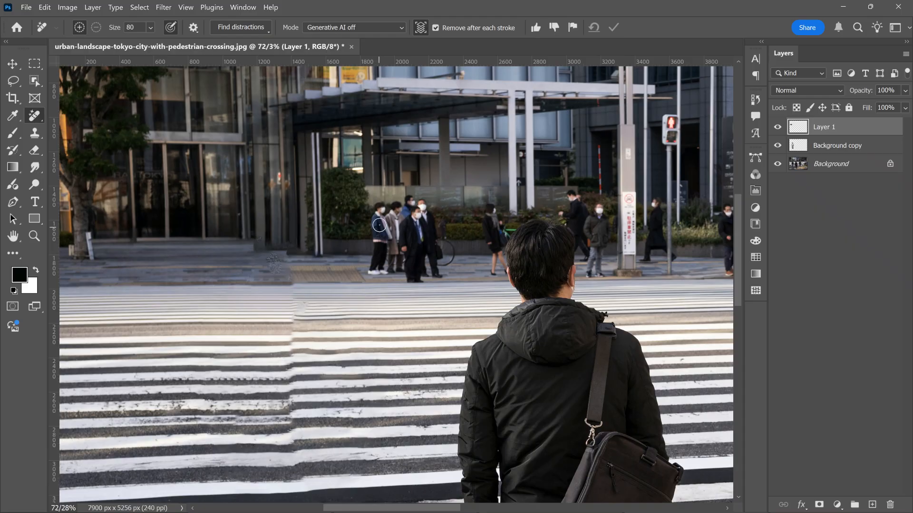
pyautogui.moveTo(379, 226)
pyautogui.mouseDown()
pyautogui.moveTo(375, 266)
pyautogui.moveTo(383, 269)
pyautogui.moveTo(391, 237)
pyautogui.moveTo(402, 252)
pyautogui.moveTo(410, 200)
pyautogui.moveTo(425, 210)
pyautogui.moveTo(437, 261)
pyautogui.moveTo(437, 253)
pyautogui.moveTo(419, 279)
pyautogui.moveTo(427, 251)
pyautogui.moveTo(411, 219)
pyautogui.moveTo(419, 251)
pyautogui.moveTo(423, 215)
pyautogui.mouseUp()
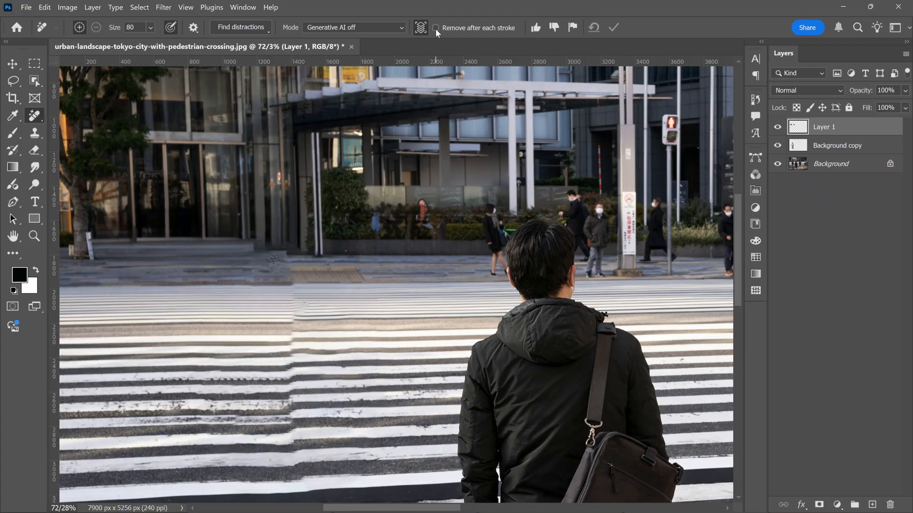
# Turn off removal after each stroke and paint over pedestrians on the far sidewalk between the signal pole and the gray-haired man.
pyautogui.moveTo(601, 229)
pyautogui.mouseDown()
pyautogui.moveTo(182, 228)
pyautogui.moveTo(168, 254)
pyautogui.moveTo(179, 248)
pyautogui.moveTo(178, 214)
pyautogui.mouseUp()
pyautogui.moveTo(231, 200)
pyautogui.mouseDown()
pyautogui.moveTo(232, 259)
pyautogui.moveTo(252, 254)
pyautogui.mouseUp()
pyautogui.moveTo(305, 206)
pyautogui.mouseDown()
pyautogui.moveTo(307, 270)
pyautogui.moveTo(321, 228)
pyautogui.mouseUp()
pyautogui.scroll(5, 488, 228)
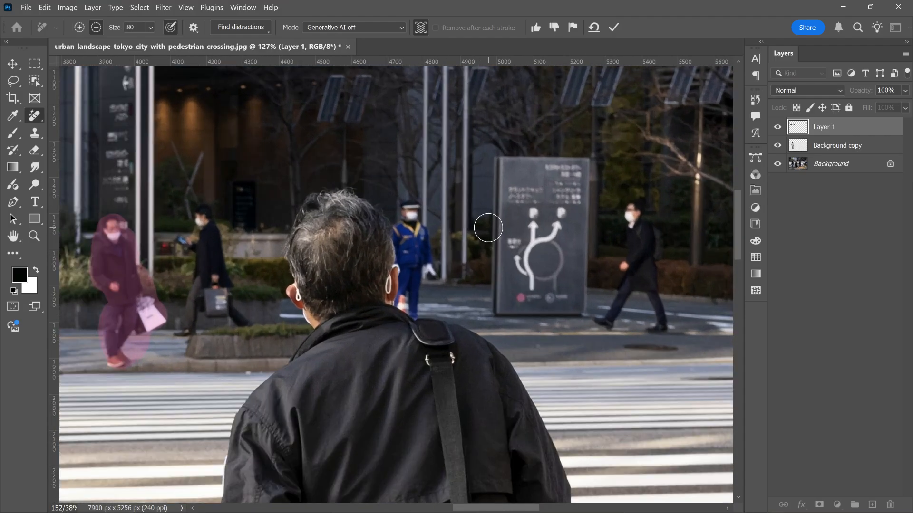
# Paint over the walking man with the bag, the one beside the map sign, two blue-uniformed guards and the man near the cone, and apply the removal.
pyautogui.moveTo(201, 210)
pyautogui.mouseDown()
pyautogui.moveTo(220, 310)
pyautogui.moveTo(247, 321)
pyautogui.mouseUp()
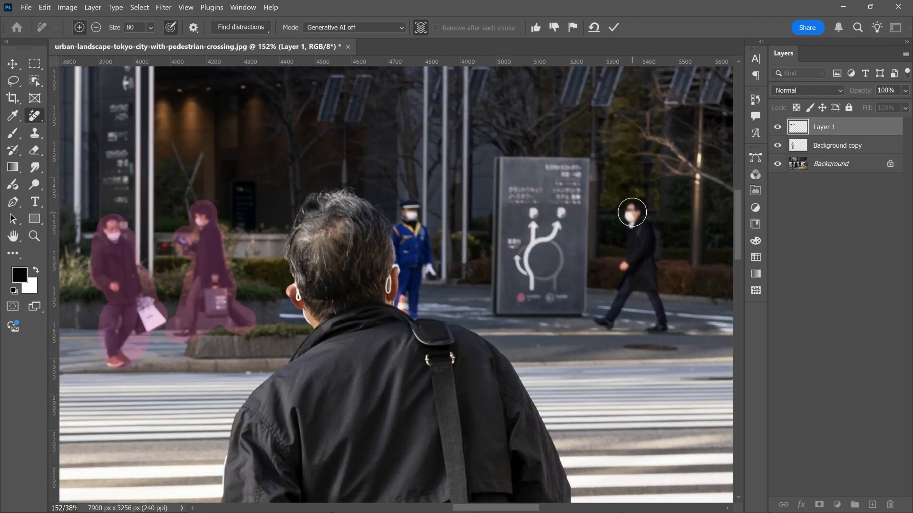
pyautogui.moveTo(632, 213)
pyautogui.mouseDown()
pyautogui.moveTo(654, 319)
pyautogui.moveTo(536, 297)
pyautogui.moveTo(100, 300)
pyautogui.mouseUp()
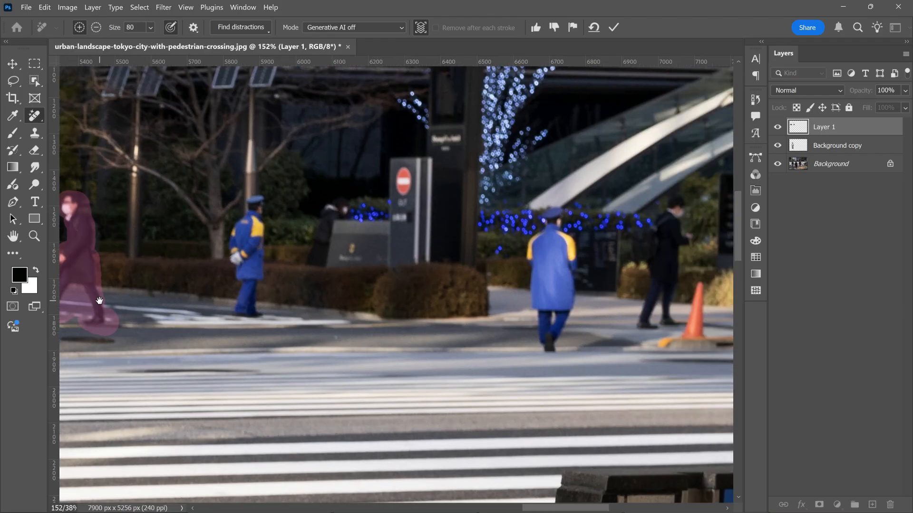
pyautogui.moveTo(148, 201)
pyautogui.mouseDown()
pyautogui.moveTo(143, 304)
pyautogui.moveTo(127, 219)
pyautogui.mouseUp()
pyautogui.moveTo(442, 215); pyautogui.dragTo(450, 338)
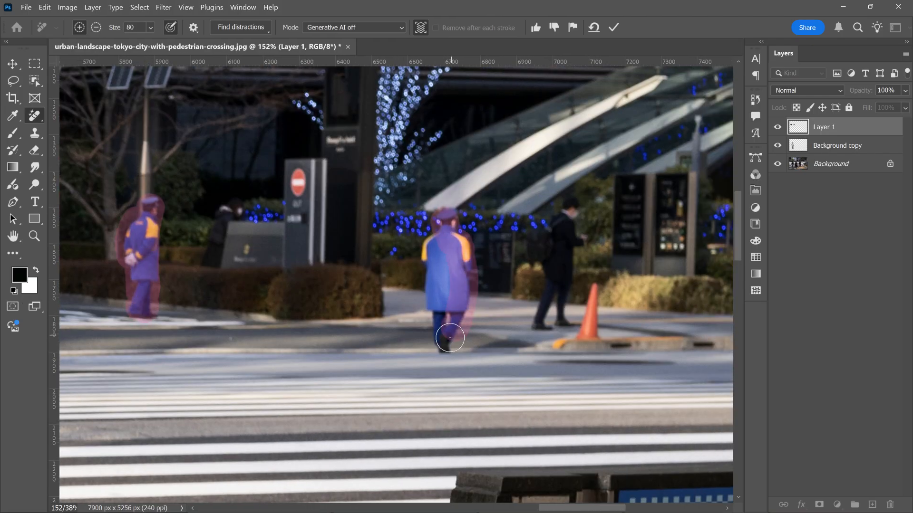
pyautogui.moveTo(568, 209)
pyautogui.mouseDown()
pyautogui.moveTo(552, 271)
pyautogui.moveTo(570, 237)
pyautogui.mouseUp()
pyautogui.hotkey('ctrl', '0')
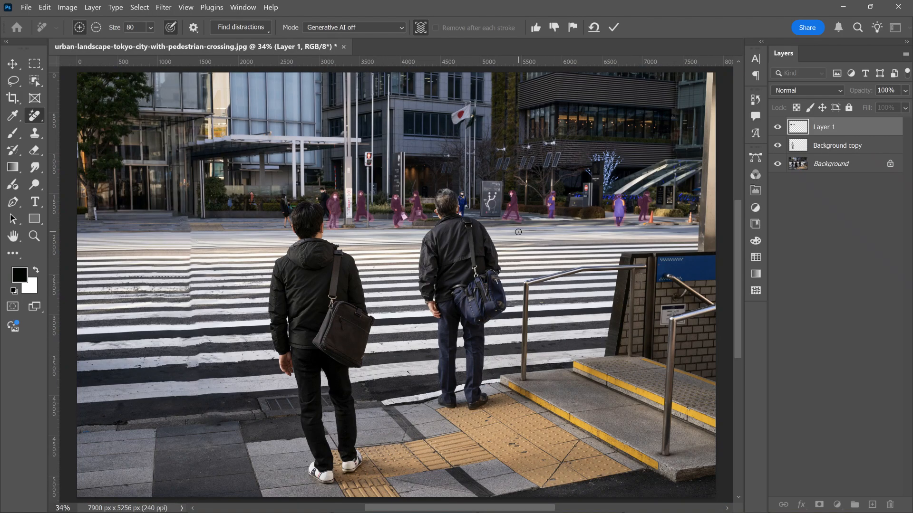
pyautogui.press('Return')
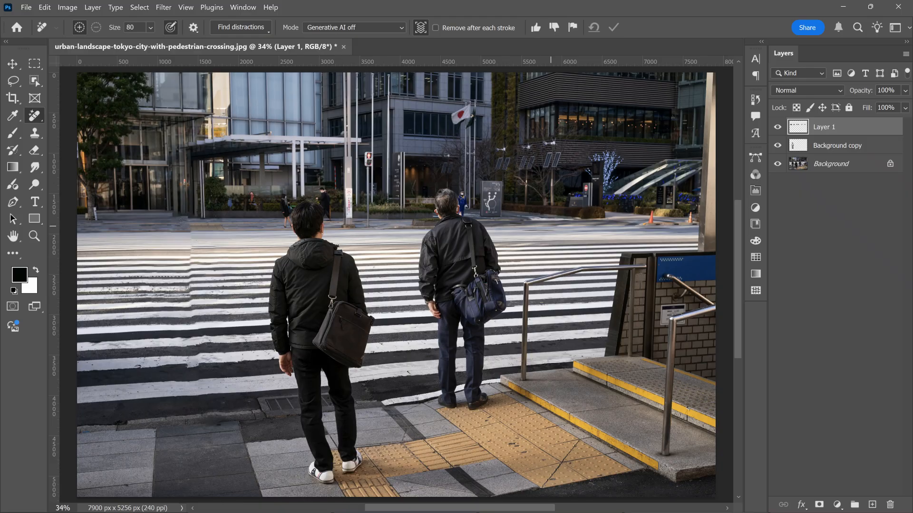
# Reduce the Remove brush to 40 and paint over the speckled leftovers on the far sidewalk and along the building's base.
pyautogui.scroll(4, 343, 236)
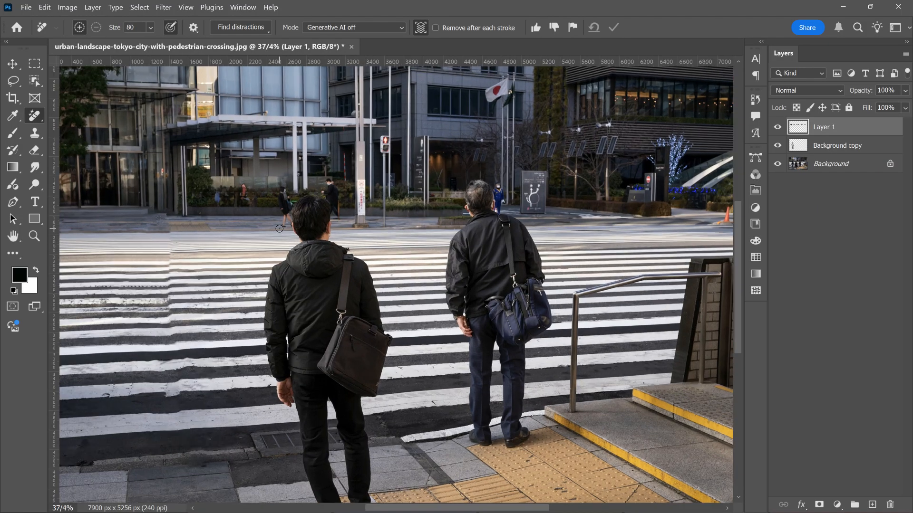
pyautogui.scroll(1, 279, 229)
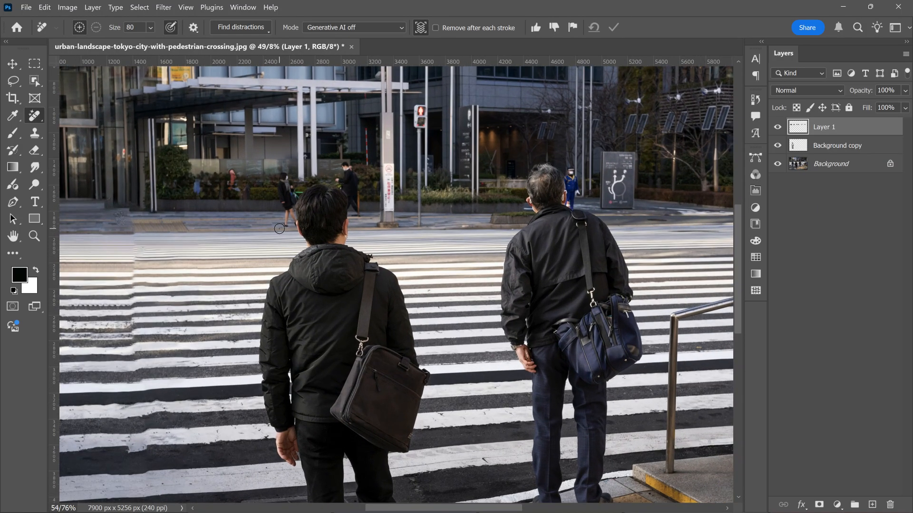
pyautogui.scroll(2, 103, 229)
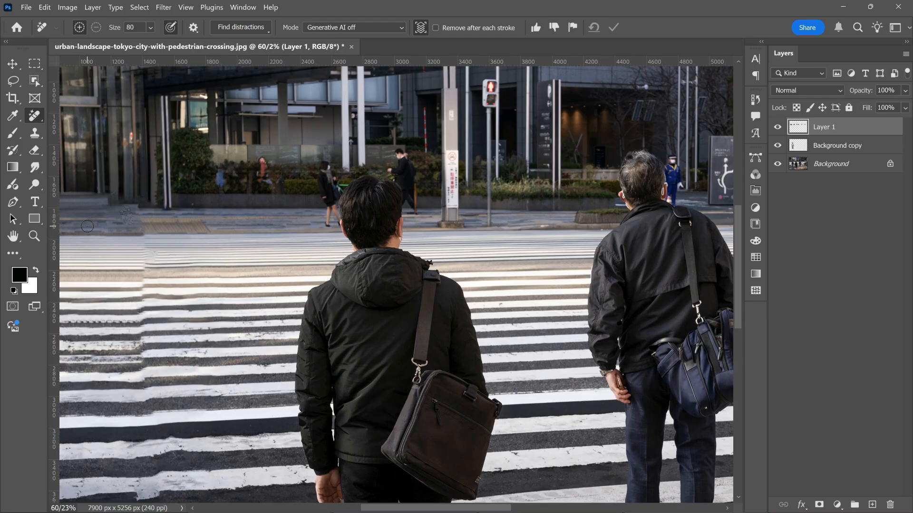
pyautogui.scroll(3, 87, 227)
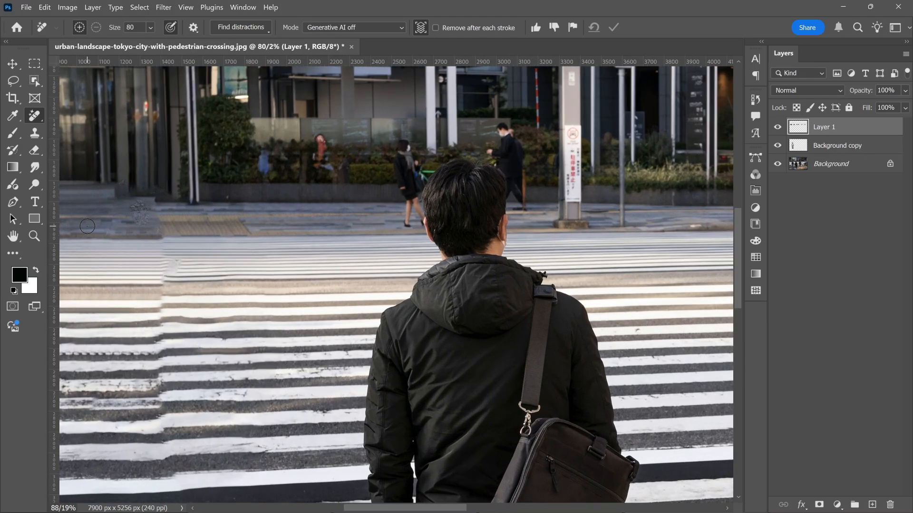
pyautogui.scroll(4, 87, 227)
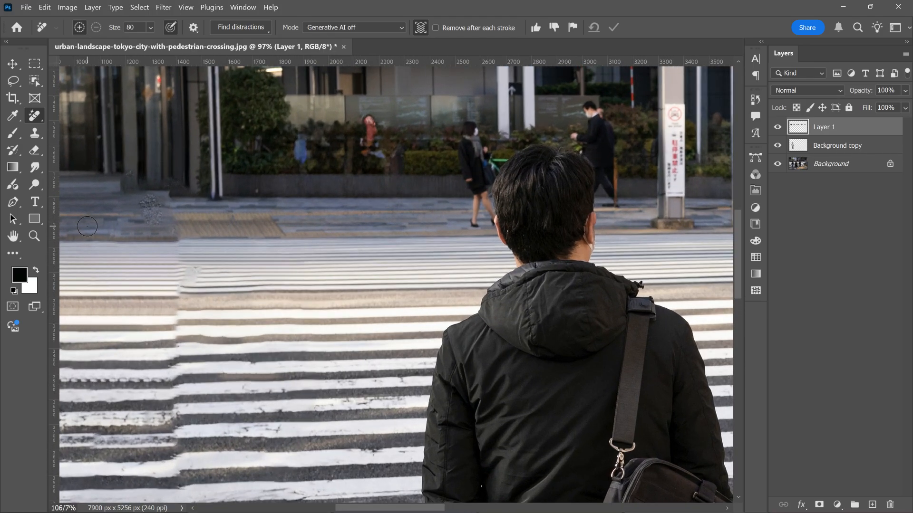
pyautogui.scroll(4, 87, 226)
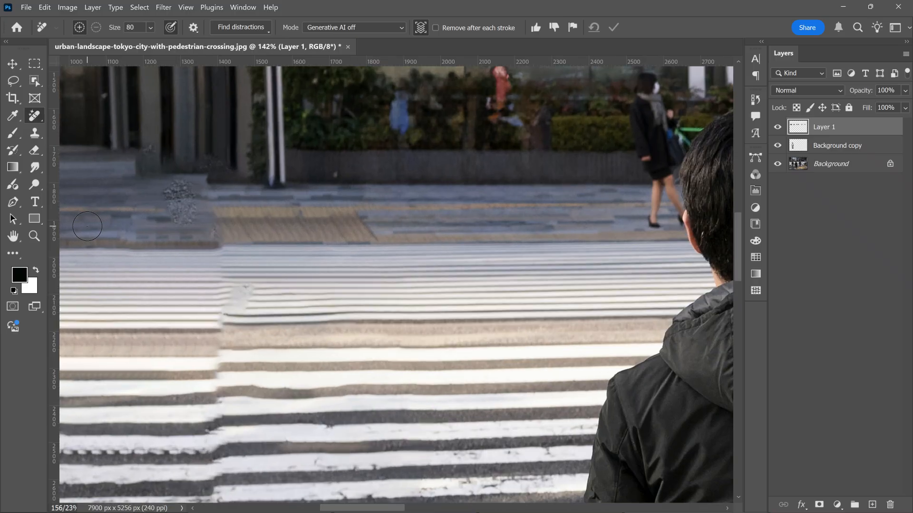
pyautogui.scroll(2, 87, 226)
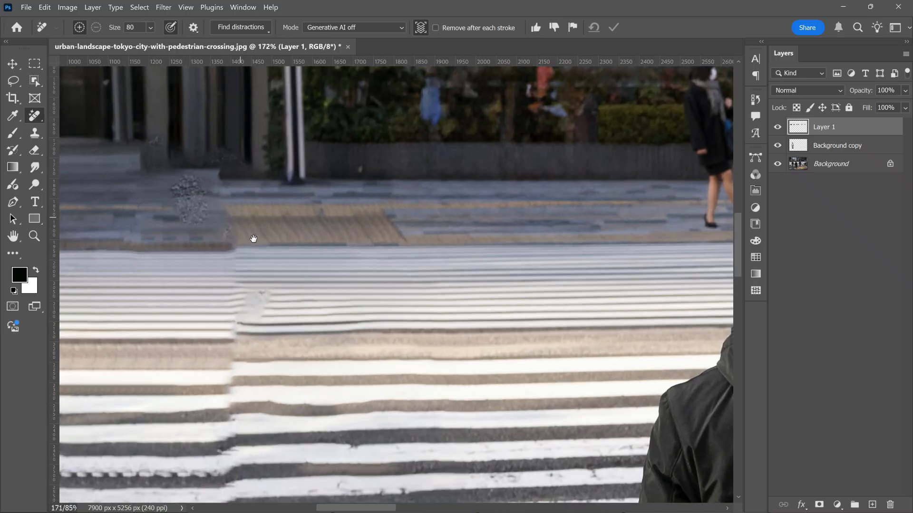
pyautogui.moveTo(254, 239); pyautogui.dragTo(340, 306)
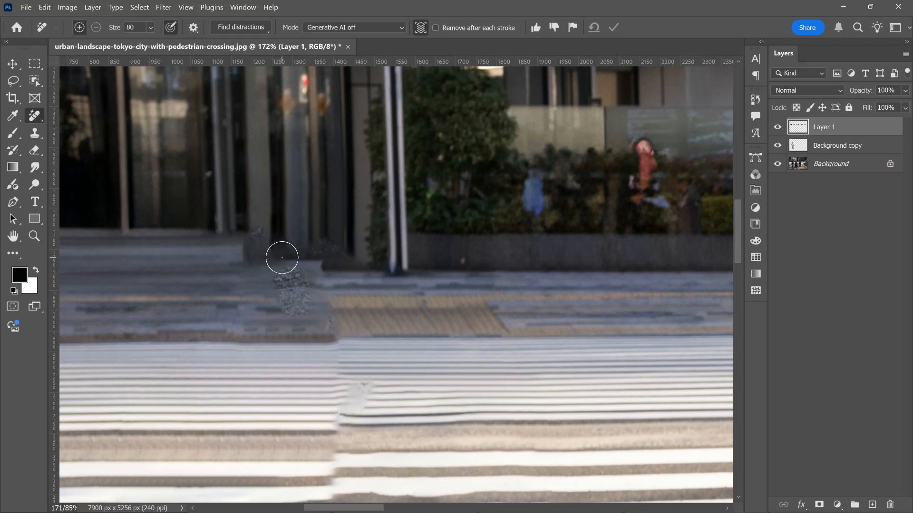
pyautogui.press('[')
pyautogui.press('[')
pyautogui.press('[')
pyautogui.moveTo(293, 280)
pyautogui.mouseDown()
pyautogui.moveTo(285, 279)
pyautogui.moveTo(297, 309)
pyautogui.mouseUp()
pyautogui.click(257, 233)
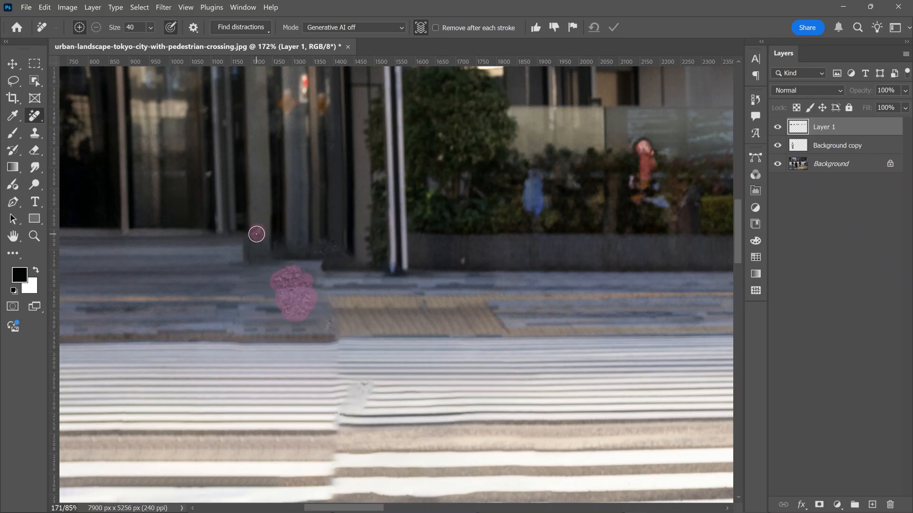
pyautogui.moveTo(318, 243); pyautogui.dragTo(351, 258)
# Paint over the red-clothed figure and the dark smudge at the hedge, and apply the removal.
pyautogui.moveTo(639, 145)
pyautogui.mouseDown()
pyautogui.moveTo(640, 200)
pyautogui.moveTo(638, 150)
pyautogui.moveTo(649, 168)
pyautogui.mouseUp()
pyautogui.moveTo(654, 202); pyautogui.dragTo(454, 208)
pyautogui.moveTo(491, 191)
pyautogui.mouseDown()
pyautogui.moveTo(499, 196)
pyautogui.moveTo(490, 208)
pyautogui.mouseUp()
pyautogui.moveTo(565, 221); pyautogui.dragTo(154, 220)
pyautogui.moveTo(618, 221); pyautogui.dragTo(150, 220)
pyautogui.moveTo(673, 221); pyautogui.dragTo(147, 220)
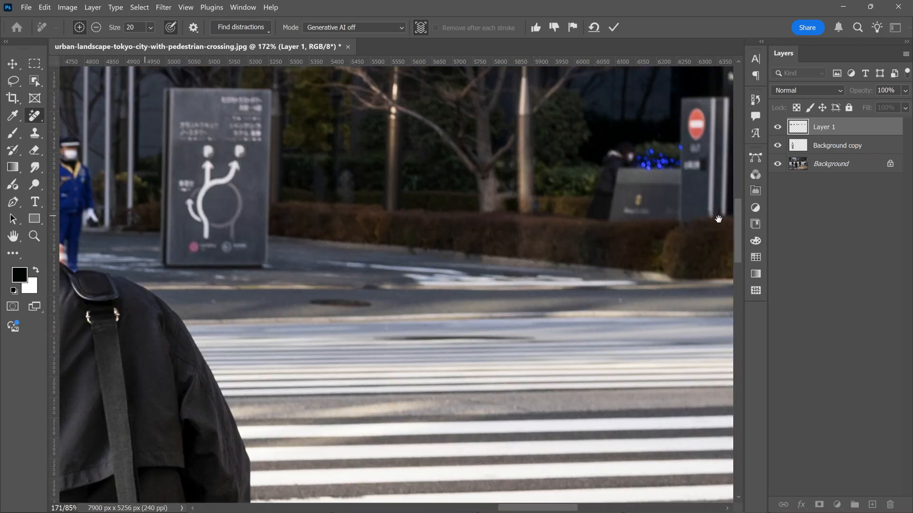
pyautogui.moveTo(717, 220); pyautogui.dragTo(485, 228)
pyautogui.moveTo(547, 226); pyautogui.dragTo(264, 265)
pyautogui.hotkey('ctrl', '0')
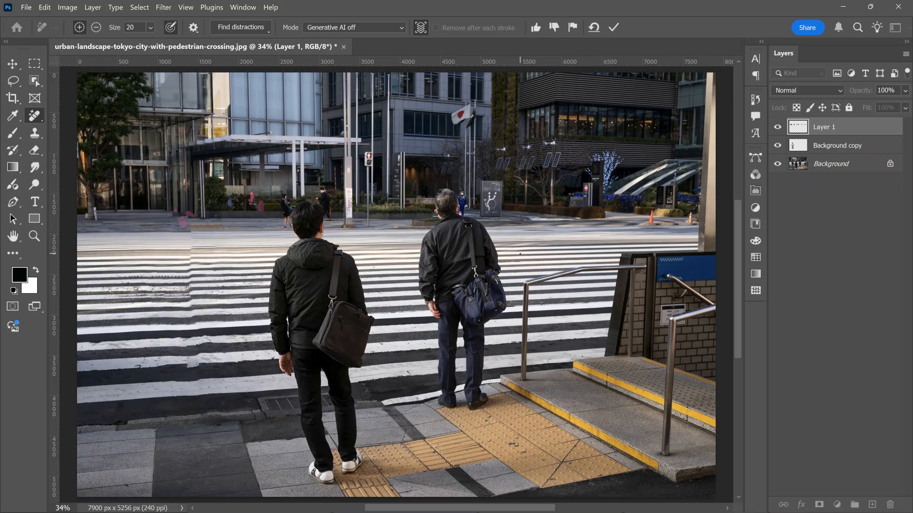
pyautogui.scroll(10, 148, 214)
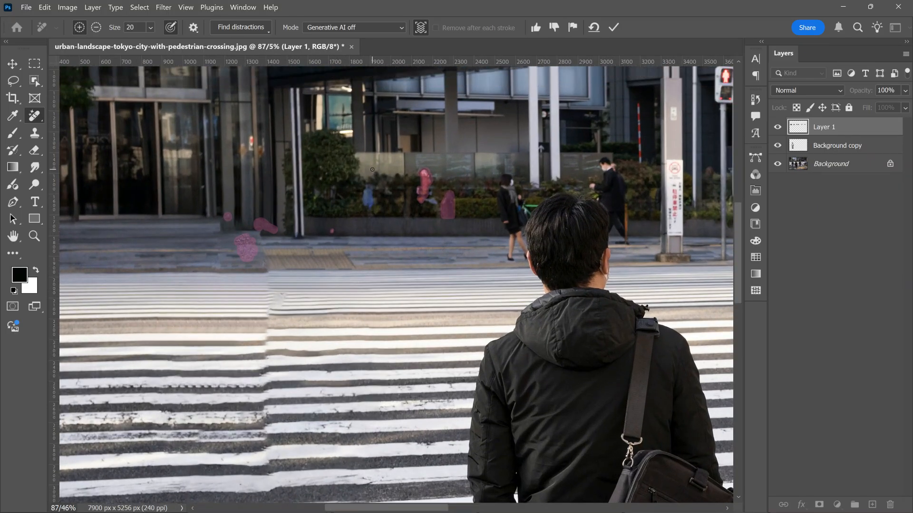
pyautogui.scroll(3, 149, 214)
pyautogui.press('Return')
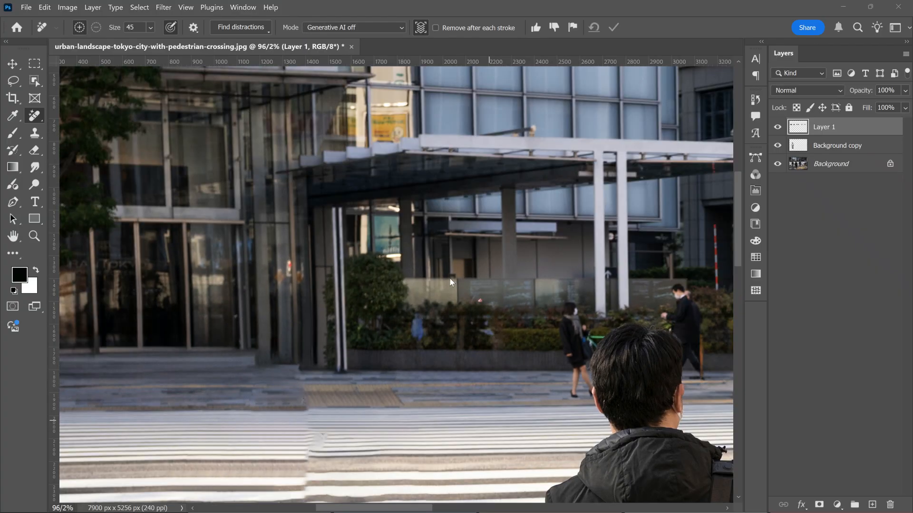
# With brush size 45, paint over the blue and red leftovers at the hedge plus the walking woman and dark-suited man, and apply the removal.
pyautogui.click(480, 301)
pyautogui.moveTo(419, 321); pyautogui.dragTo(415, 334)
pyautogui.click(485, 332)
pyautogui.moveTo(570, 306)
pyautogui.mouseDown()
pyautogui.moveTo(585, 380)
pyautogui.moveTo(579, 339)
pyautogui.moveTo(589, 346)
pyautogui.moveTo(574, 348)
pyautogui.mouseUp()
pyautogui.scroll(4, 685, 337)
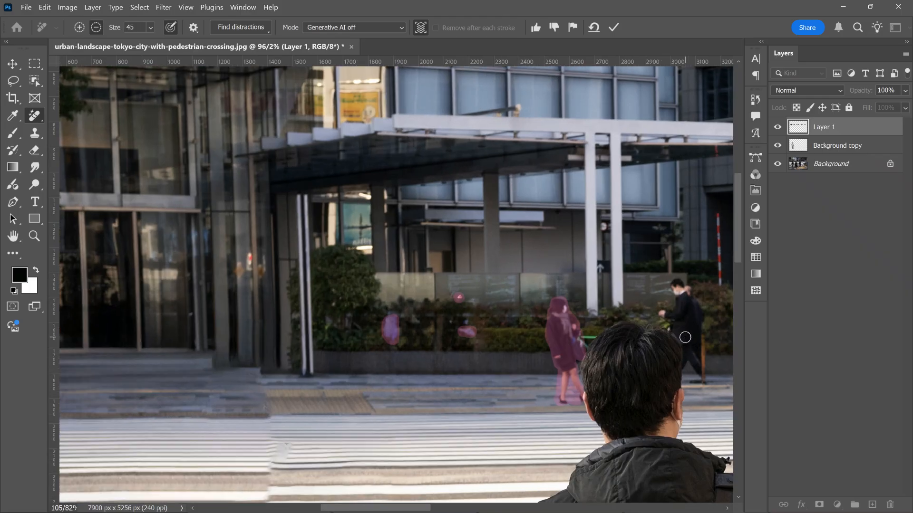
pyautogui.click(373, 316)
pyautogui.moveTo(672, 266)
pyautogui.mouseDown()
pyautogui.moveTo(702, 316)
pyautogui.moveTo(708, 399)
pyautogui.moveTo(672, 315)
pyautogui.moveTo(668, 328)
pyautogui.moveTo(705, 368)
pyautogui.moveTo(656, 328)
pyautogui.mouseUp()
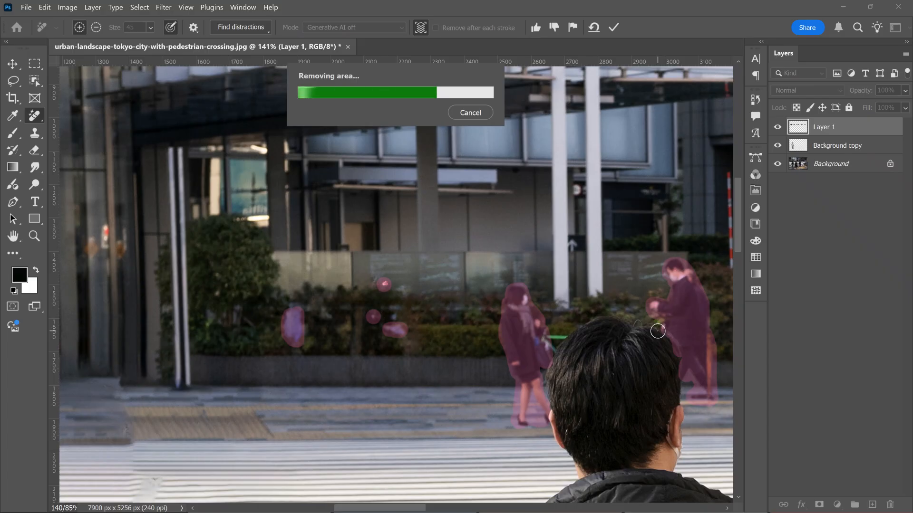
# Remove the smudge at the sidewalk edge, the red spot on the entrance column and the green remnant beside the young man's head.
pyautogui.moveTo(130, 426); pyautogui.dragTo(126, 435)
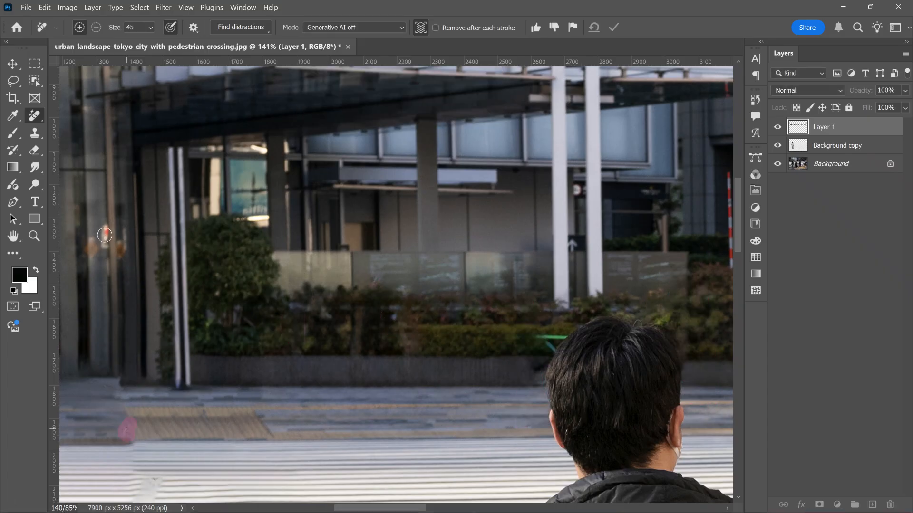
pyautogui.moveTo(105, 228); pyautogui.dragTo(104, 249)
pyautogui.moveTo(520, 338); pyautogui.dragTo(530, 341)
pyautogui.press('Return')
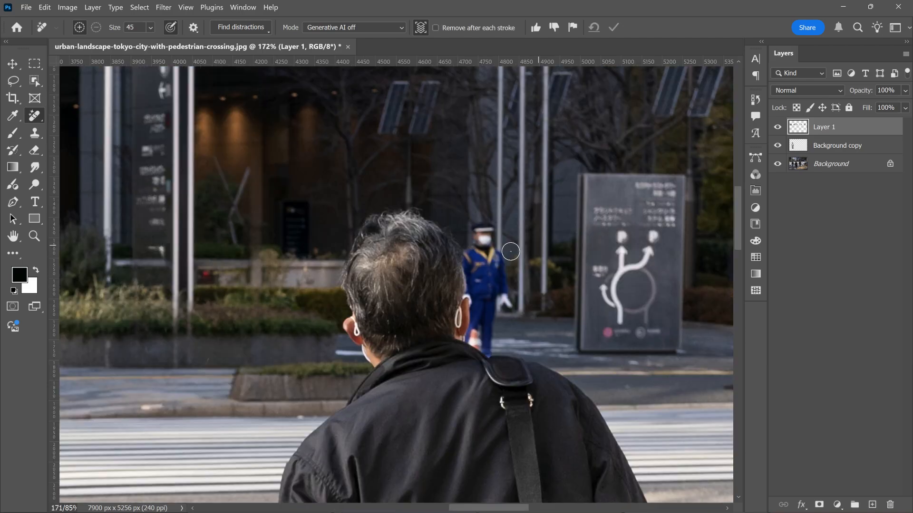
# Try to remove the blue-uniformed guard beside the gray-haired man's head, compare with the original Background, and undo the removal.
pyautogui.moveTo(466, 266)
pyautogui.mouseDown()
pyautogui.moveTo(482, 228)
pyautogui.moveTo(497, 267)
pyautogui.moveTo(471, 323)
pyautogui.moveTo(485, 351)
pyautogui.moveTo(473, 270)
pyautogui.mouseUp()
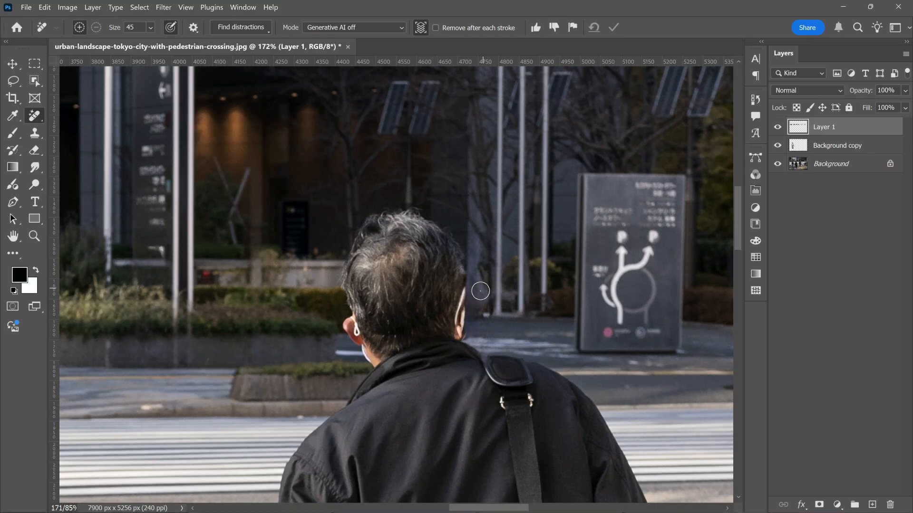
pyautogui.keyDown('alt'); pyautogui.click(777, 165); pyautogui.keyUp('alt')
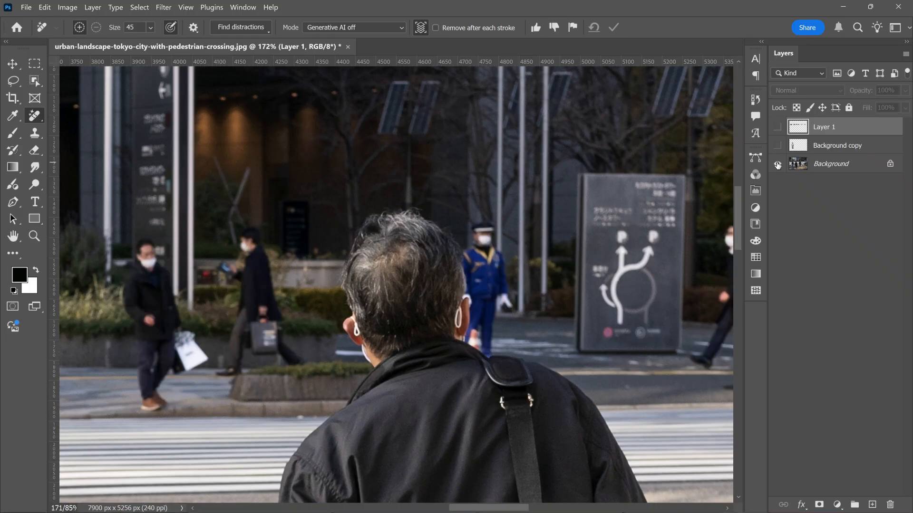
pyautogui.keyDown('alt'); pyautogui.click(777, 165); pyautogui.keyUp('alt')
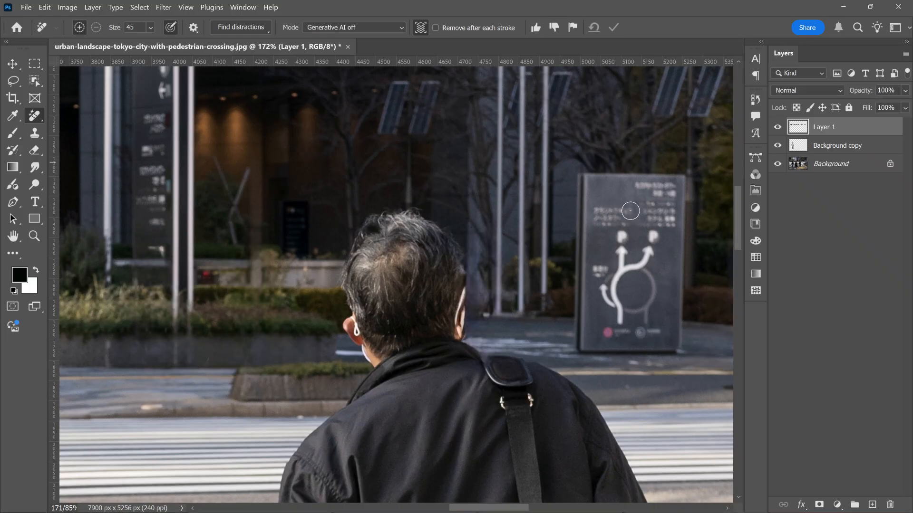
pyautogui.hotkey('ctrl', 'z')
# Duplicate the Background layer and mask the copy to the gray-haired man using an Object Selection.
pyautogui.click(815, 168)
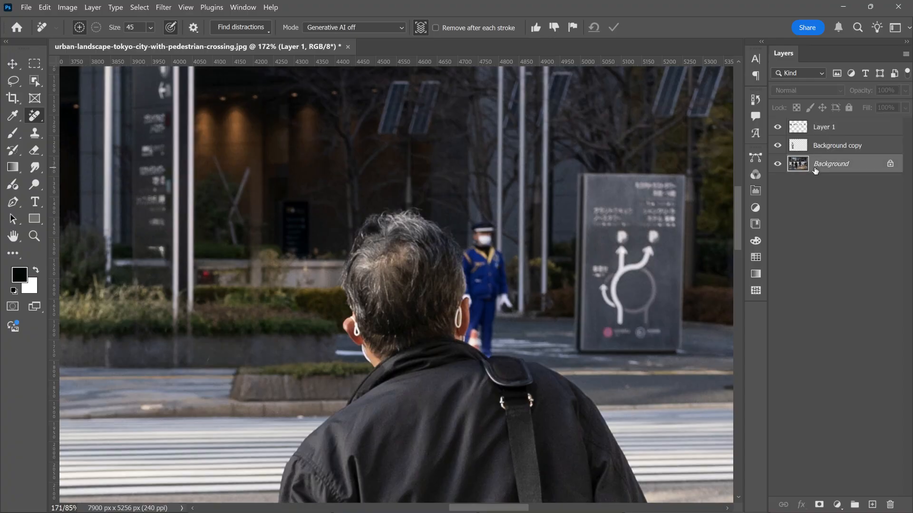
pyautogui.hotkey('ctrl', 'j')
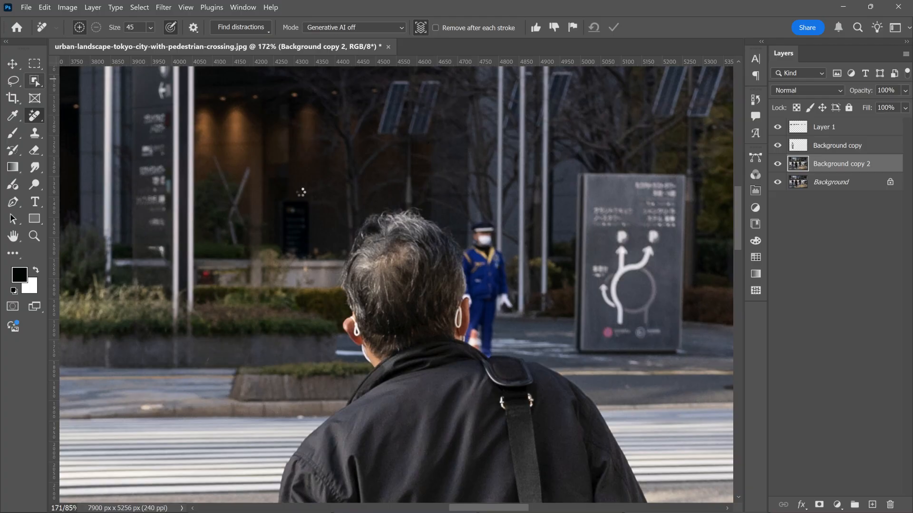
pyautogui.press('w')
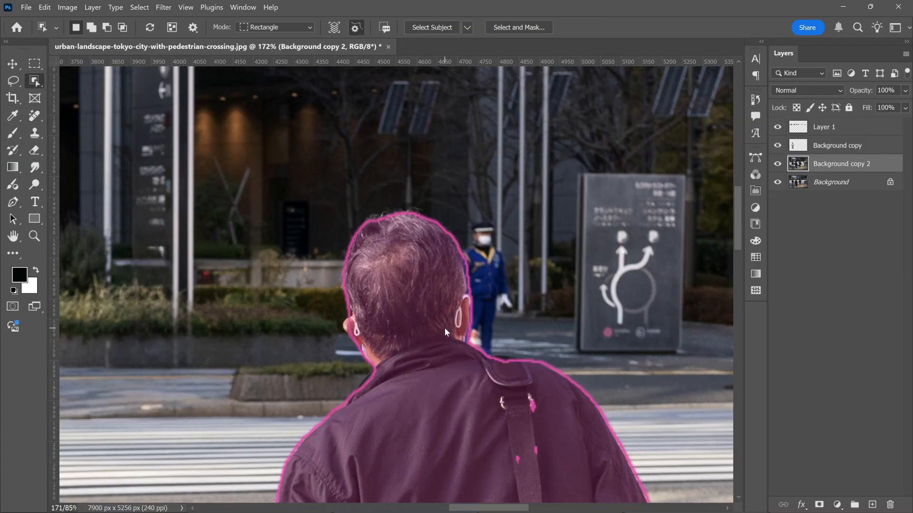
pyautogui.click(444, 328)
pyautogui.scroll(5, 444, 329)
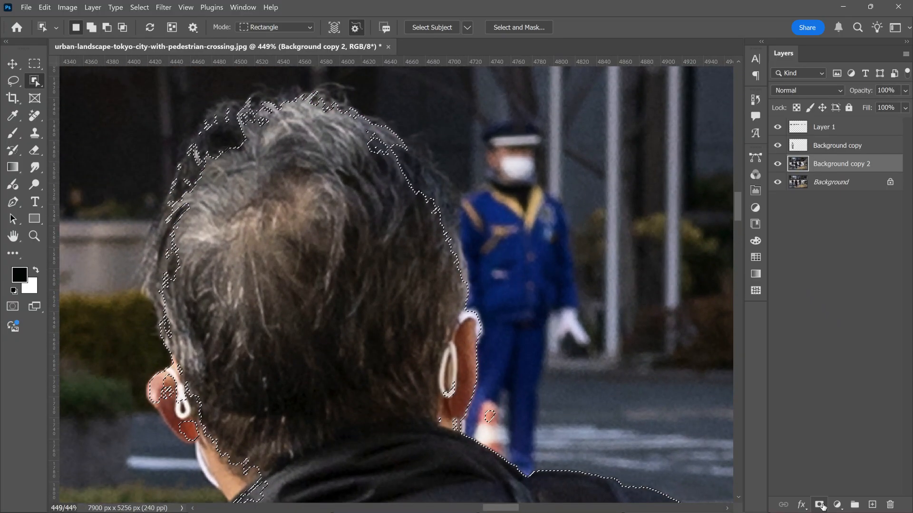
pyautogui.click(819, 505)
# Display the layer mask alone and paint out the stray light patch beside the man's ear in black, then return to the image.
pyautogui.keyDown('alt'); pyautogui.click(828, 164); pyautogui.keyUp('alt')
pyautogui.click(13, 133)
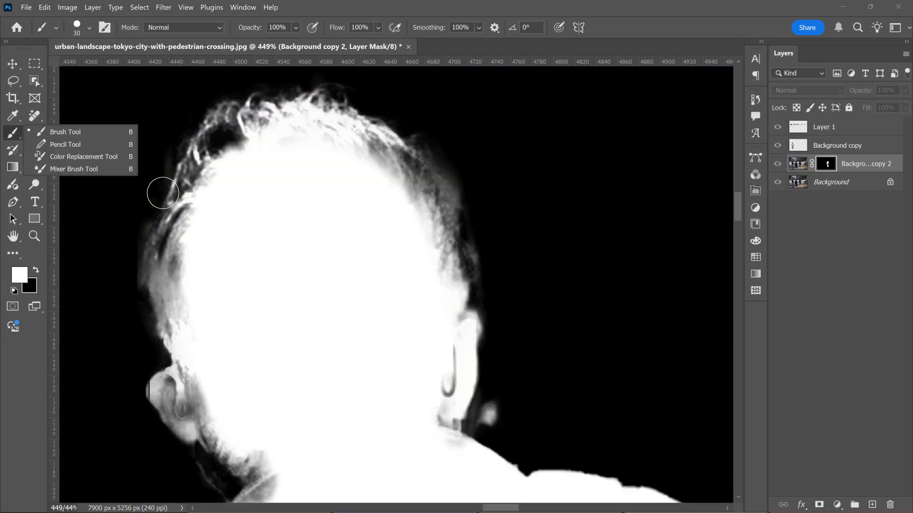
pyautogui.press('x')
pyautogui.moveTo(496, 408); pyautogui.dragTo(479, 426)
pyautogui.keyDown('alt'); pyautogui.click(826, 164); pyautogui.keyUp('alt')
# Hide the Background layer and clean up the mask edge around the man's ear and collar with a size 30 brush.
pyautogui.click(777, 182)
pyautogui.press('x')
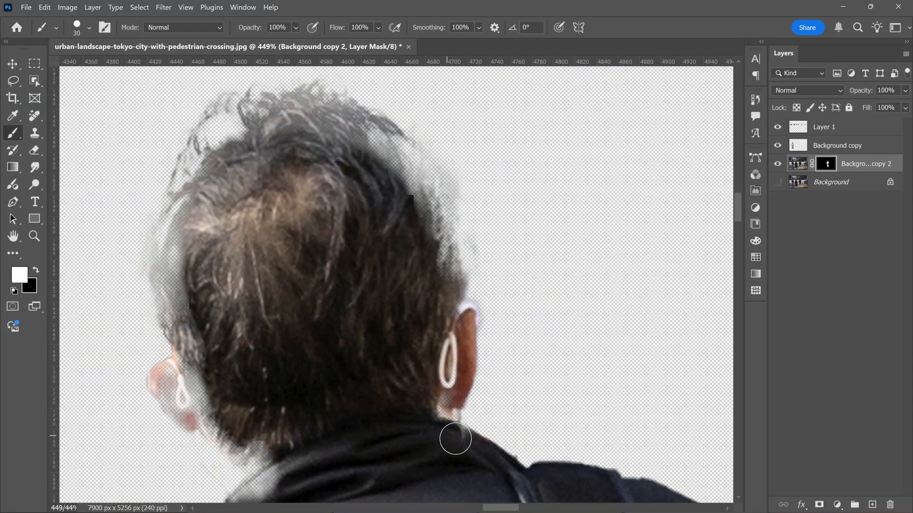
pyautogui.press('[')
pyautogui.press('[')
pyautogui.press('[')
pyautogui.press('[')
pyautogui.press('[')
pyautogui.press('[')
pyautogui.press('x')
pyautogui.press('x')
pyautogui.press(']')
pyautogui.press(']')
pyautogui.press(']')
pyautogui.press(']')
pyautogui.press(']')
pyautogui.press(']')
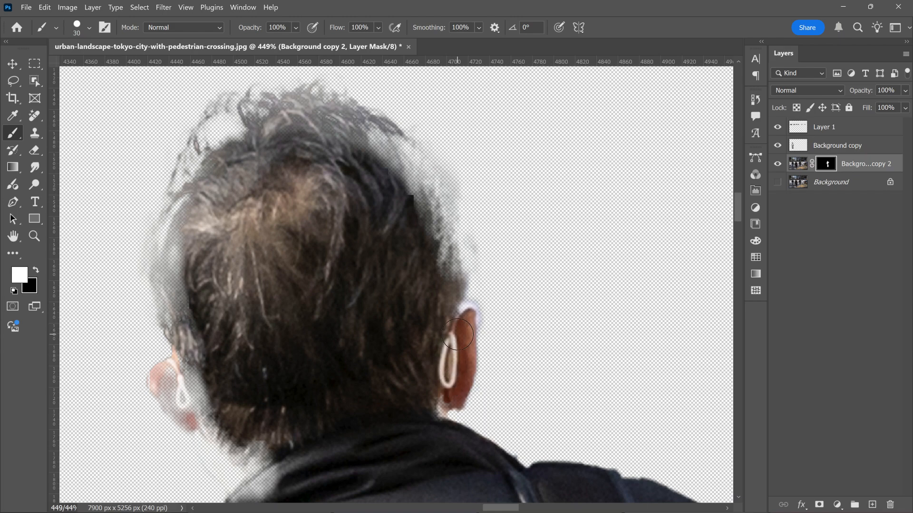
# Mask out the guard's white glove above the man's ear with a black size 8 brush, and show the Background layer again.
pyautogui.press('x')
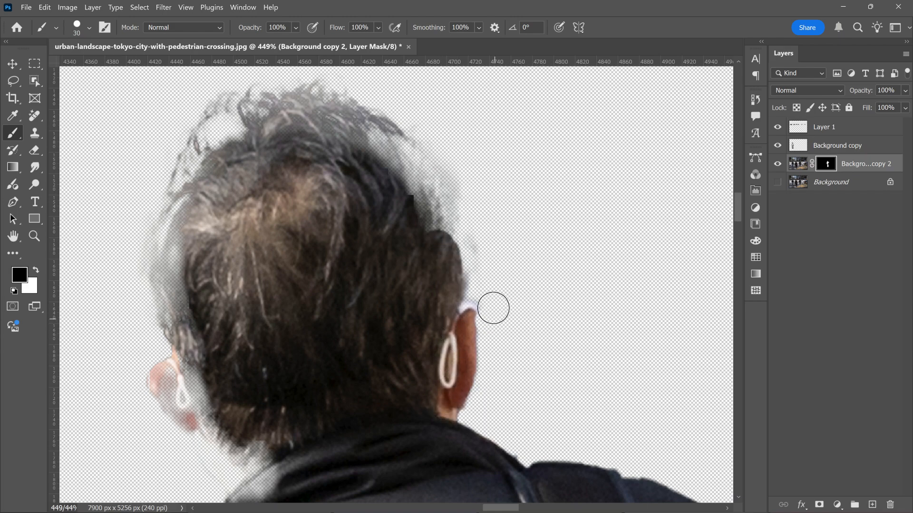
pyautogui.press('[')
pyautogui.press('[')
pyautogui.press('[')
pyautogui.press('[')
pyautogui.press('[')
pyautogui.press('[')
pyautogui.click(777, 182)
pyautogui.press('x')
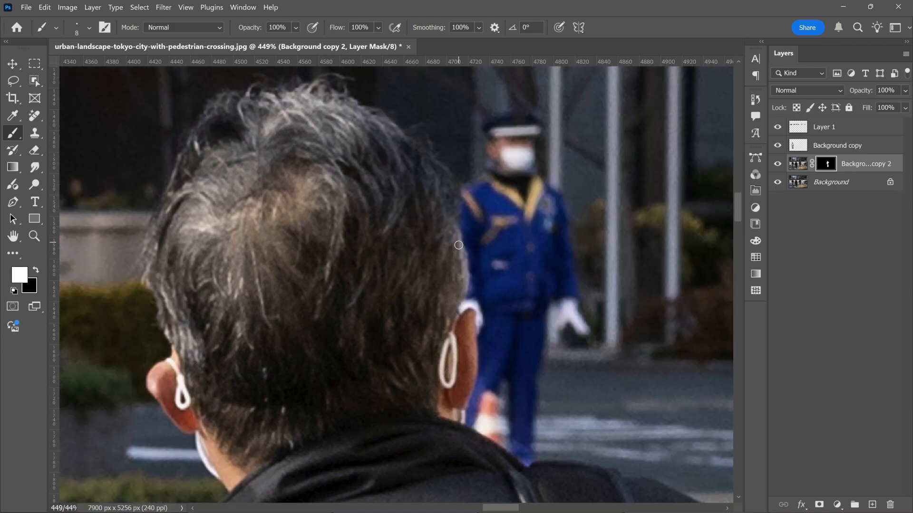
# Display the mask alone and fill in the hair edge above the ear in white with a size 25 brush.
pyautogui.keyDown('alt'); pyautogui.click(826, 163); pyautogui.keyUp('alt')
pyautogui.press(']')
pyautogui.press(']')
pyautogui.press(']')
pyautogui.press(']')
pyautogui.press(']')
pyautogui.moveTo(446, 233)
pyautogui.mouseDown()
pyautogui.moveTo(446, 193)
pyautogui.moveTo(434, 214)
pyautogui.mouseUp()
# Paint the gray haze outside the hair edge above the ear black, and return from the mask to the image.
pyautogui.press('x')
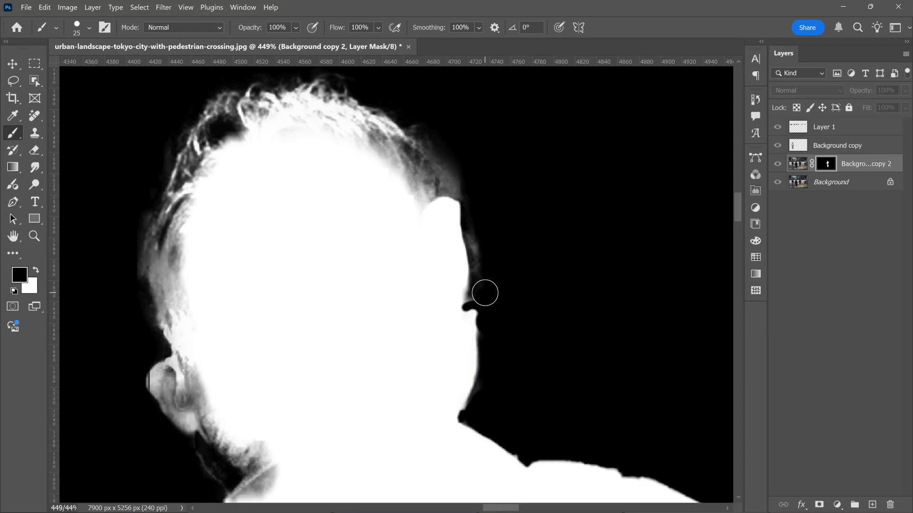
pyautogui.moveTo(485, 293); pyautogui.dragTo(480, 229)
pyautogui.press('[')
pyautogui.press('[')
pyautogui.press('[')
pyautogui.press('[')
pyautogui.press('[')
pyautogui.keyDown('alt'); pyautogui.click(826, 163); pyautogui.keyUp('alt')
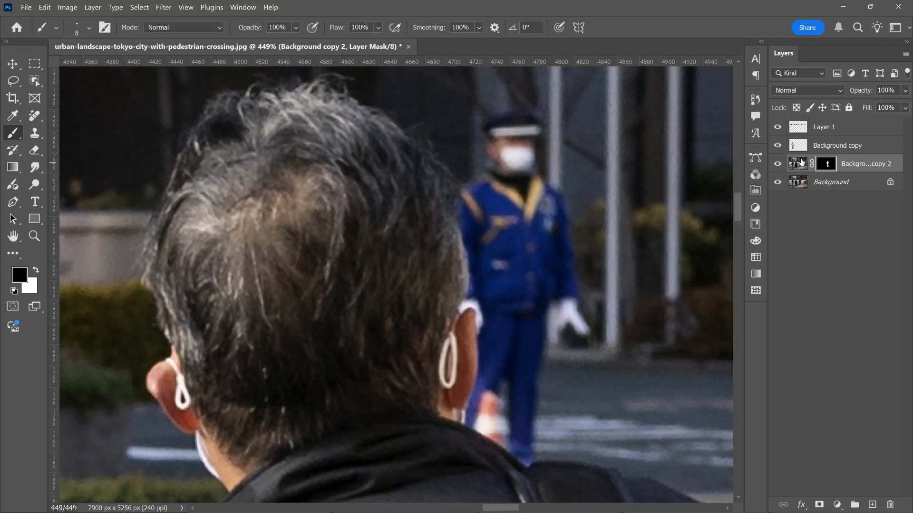
# Select Layer 1 and remove the blue-uniformed guard beside the gray-haired man's head with the Remove tool.
pyautogui.click(824, 134)
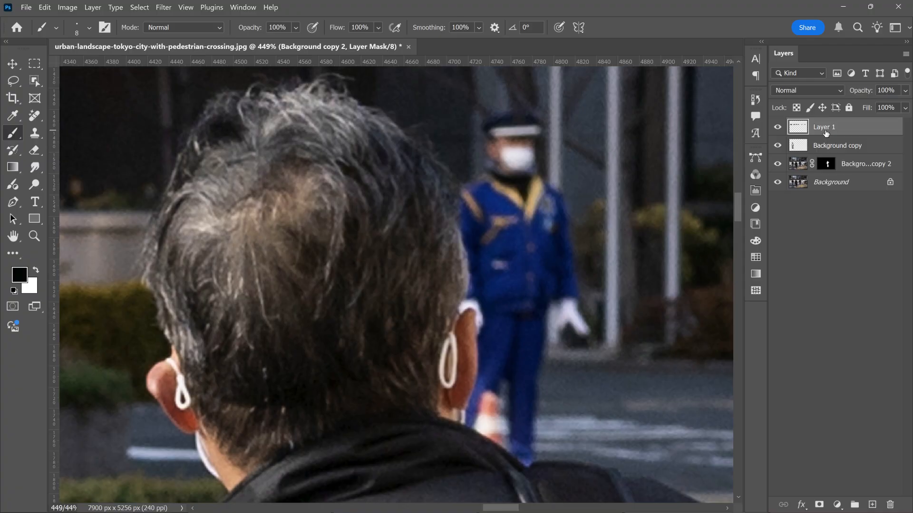
pyautogui.rightClick(34, 116)
pyautogui.click(90, 126)
pyautogui.moveTo(511, 116)
pyautogui.mouseDown()
pyautogui.moveTo(519, 204)
pyautogui.moveTo(480, 250)
pyautogui.moveTo(484, 413)
pyautogui.moveTo(541, 328)
pyautogui.mouseUp()
pyautogui.scroll(-3, 492, 247)
pyautogui.scroll(-1, 492, 275)
pyautogui.press('Return')
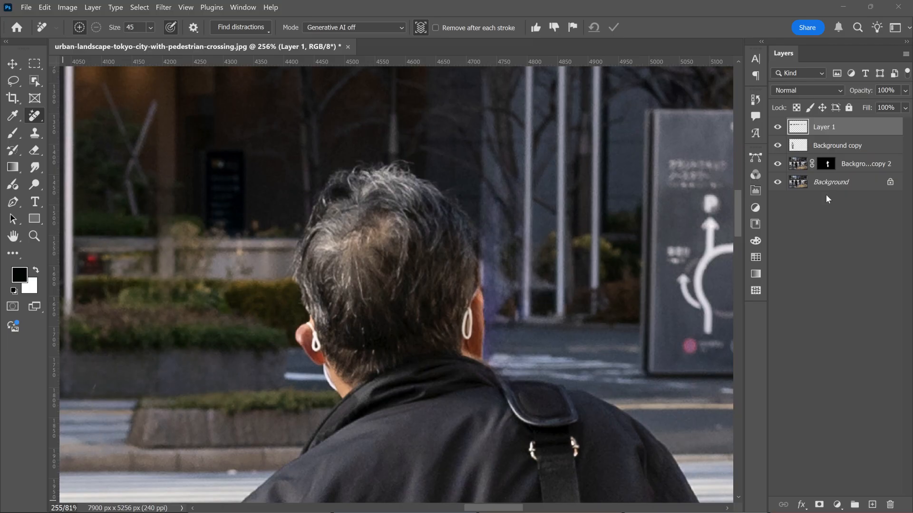
# Move the masked Background copy 2 layer above Layer 1 to the top of the layer stack.
pyautogui.click(871, 168)
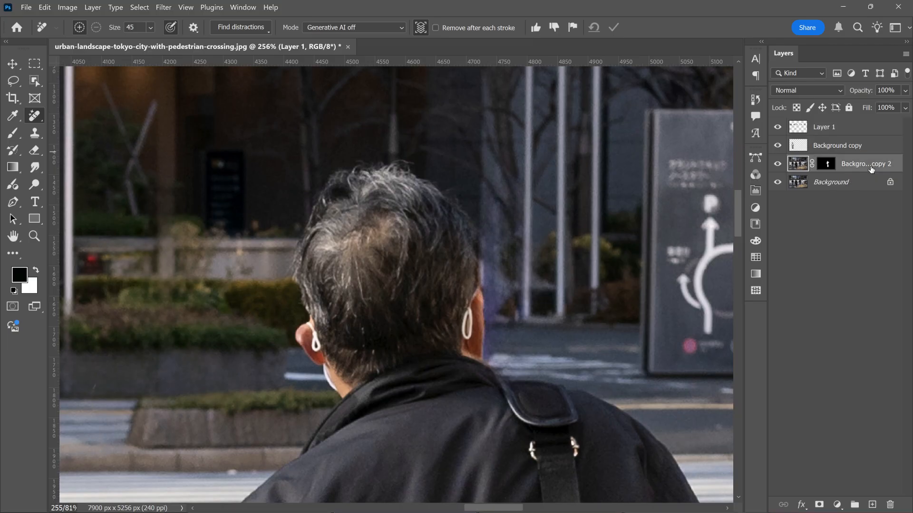
pyautogui.moveTo(872, 144); pyautogui.dragTo(872, 121)
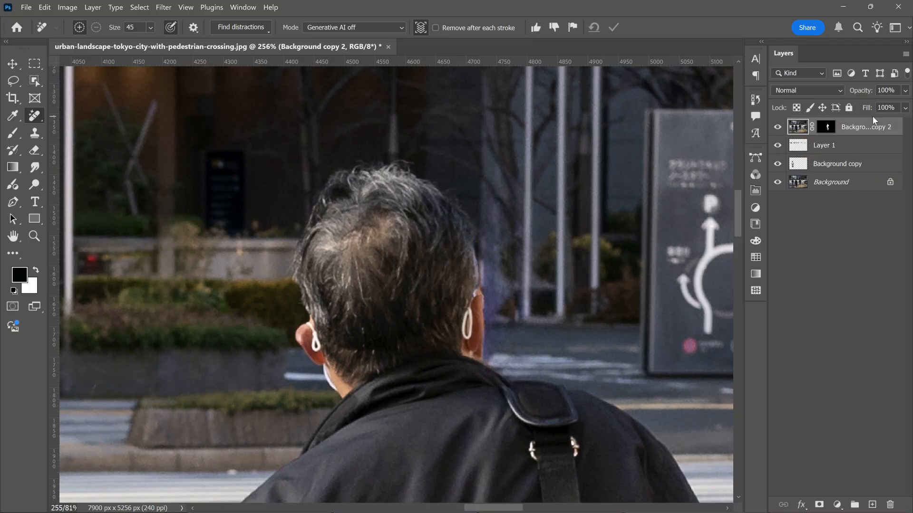
# Select Layer 1 and brush the Remove tool over the purple fringe beside the gray-haired man's right ear and hair edge.
pyautogui.click(860, 153)
pyautogui.moveTo(482, 353); pyautogui.dragTo(481, 243)
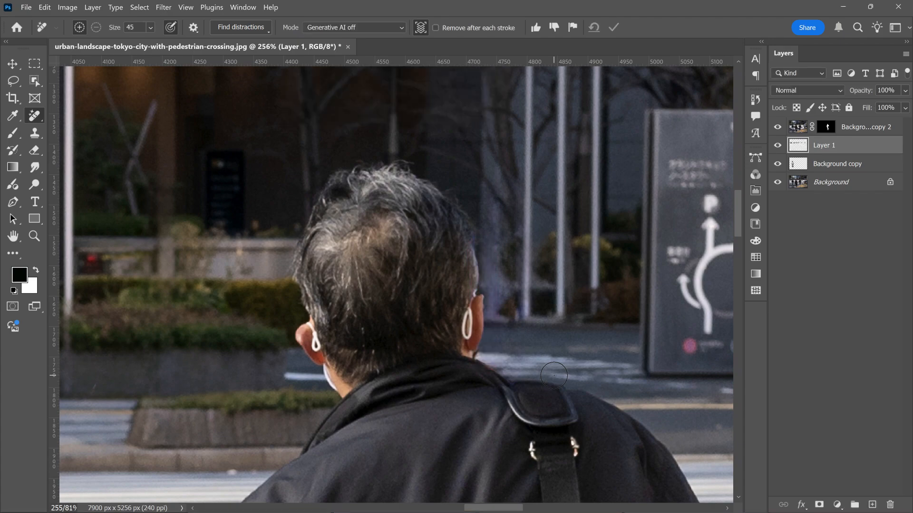
# Compare the original Background layer alone with the full retouched stack around the gray-haired man's head, leaving all layers visible.
pyautogui.keyDown('alt'); pyautogui.click(778, 182); pyautogui.keyUp('alt')
pyautogui.keyDown('alt'); pyautogui.click(777, 182); pyautogui.keyUp('alt')
pyautogui.keyDown('alt'); pyautogui.click(778, 182); pyautogui.keyUp('alt')
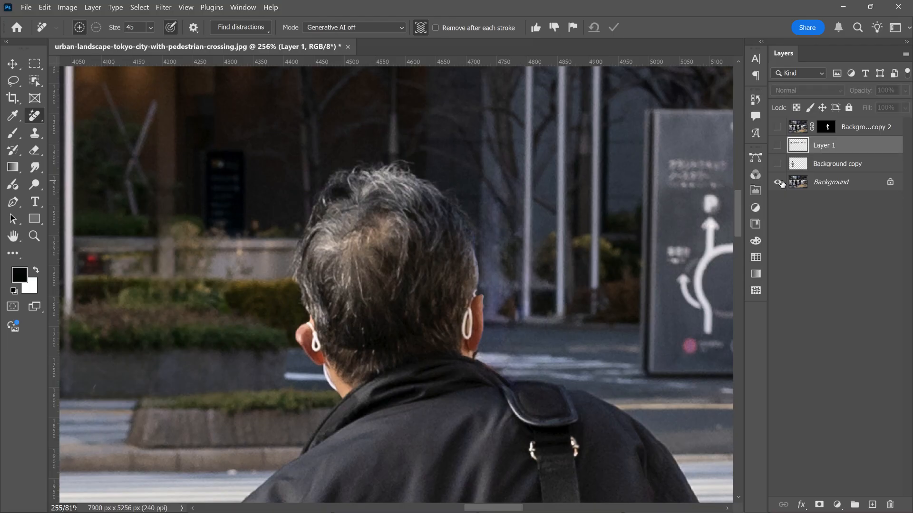
pyautogui.keyDown('alt'); pyautogui.click(778, 182); pyautogui.keyUp('alt')
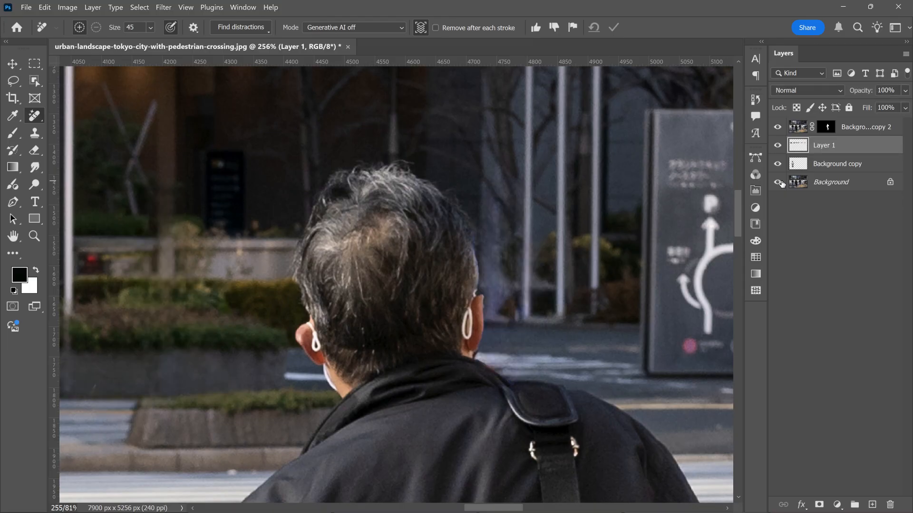
pyautogui.keyDown('alt'); pyautogui.click(778, 182); pyautogui.keyUp('alt')
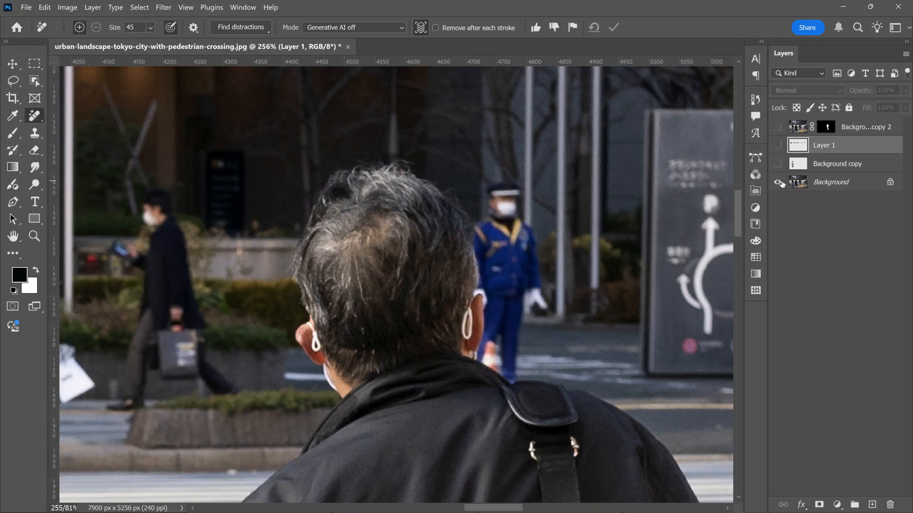
pyautogui.keyDown('alt'); pyautogui.click(782, 184); pyautogui.keyUp('alt')
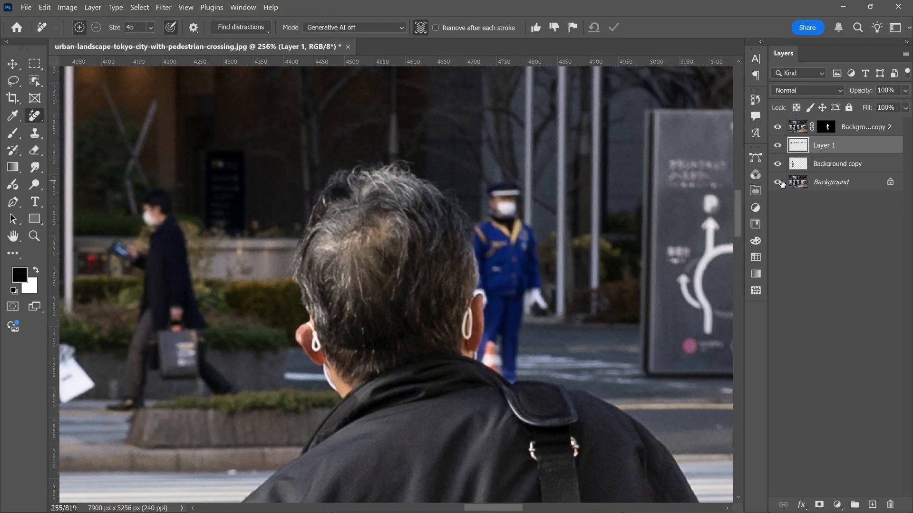
# Clone the dark tree and pole background over the haze beside the gray-haired man's ear on Layer 1 with the Clone Stamp.
pyautogui.click(37, 136)
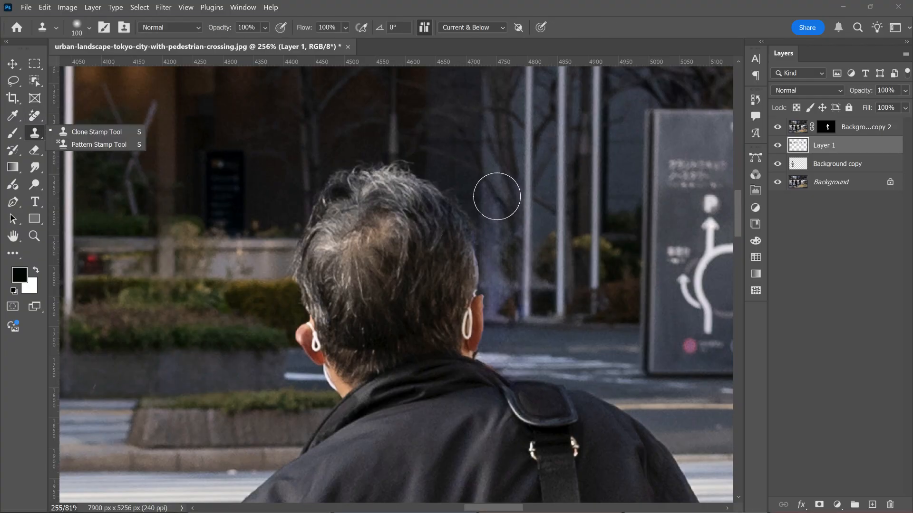
pyautogui.click(520, 285)
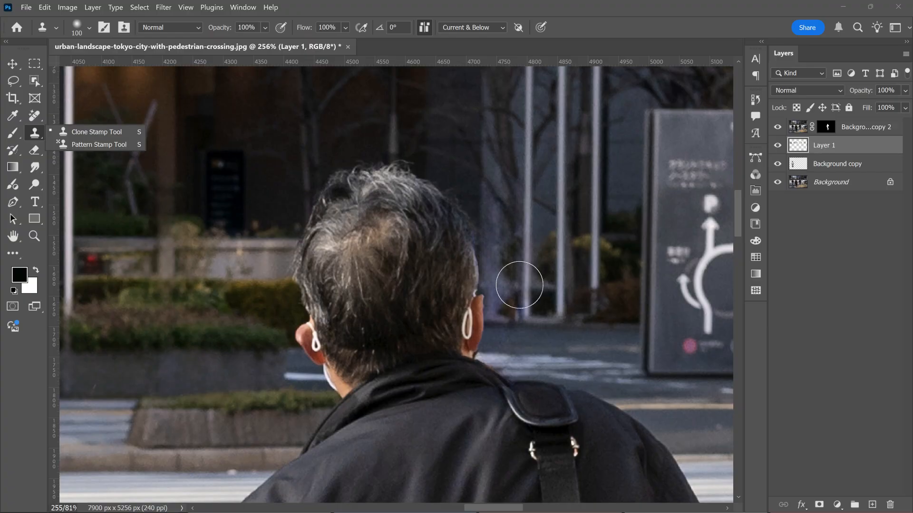
pyautogui.keyDown('alt'); pyautogui.click(514, 256); pyautogui.keyUp('alt')
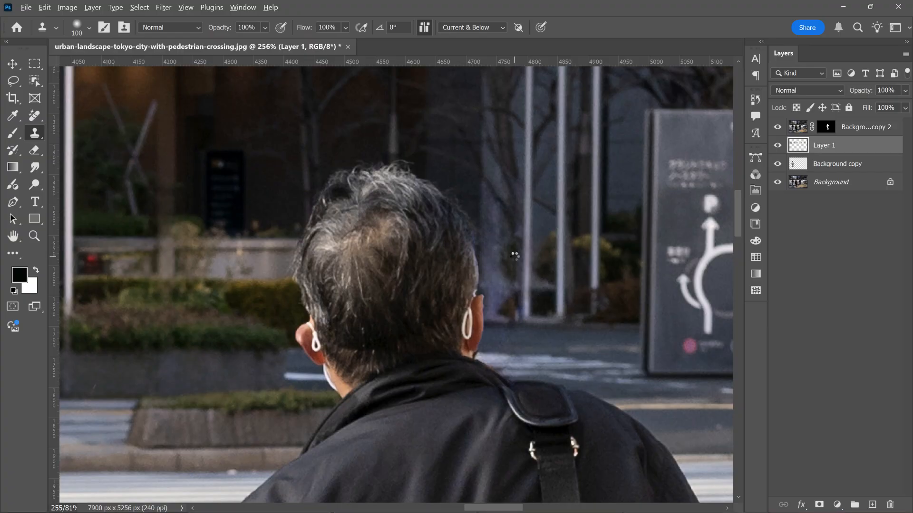
pyautogui.click(512, 284)
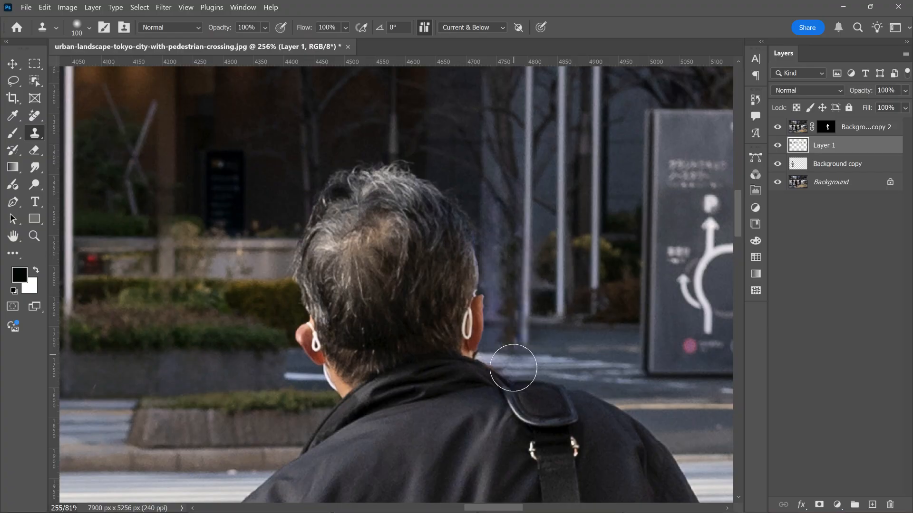
pyautogui.click(509, 321)
pyautogui.scroll(-5, 509, 321)
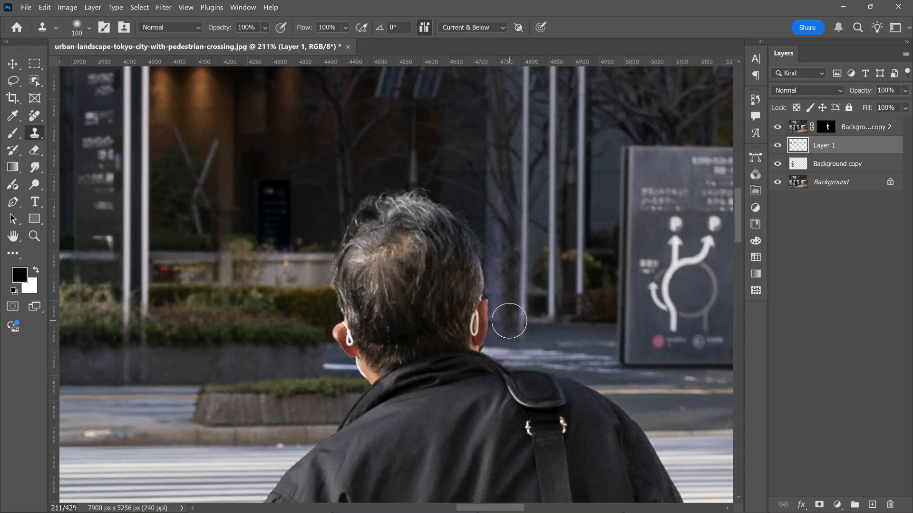
pyautogui.scroll(-3, 509, 321)
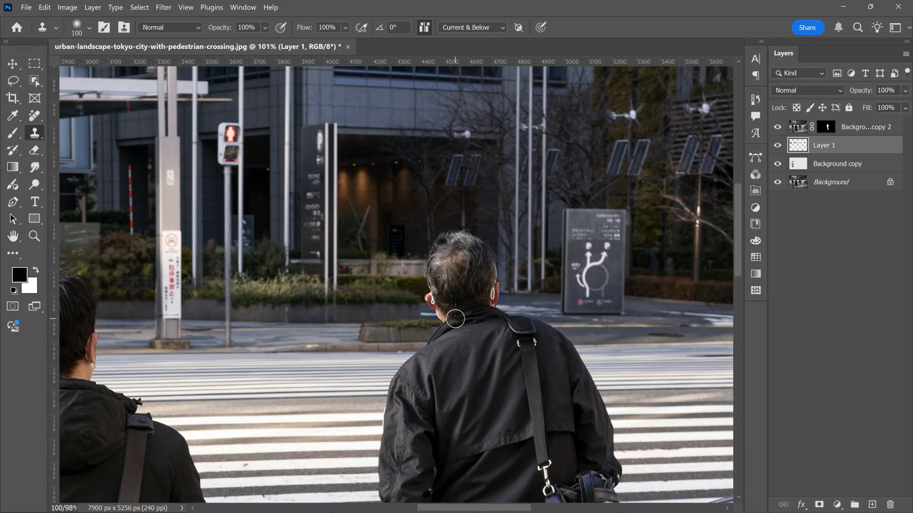
pyautogui.keyDown('alt'); pyautogui.click(520, 291); pyautogui.keyUp('alt')
# Set the Clone Stamp brush to size 200 and clone clean stripe and asphalt over the jagged seam in the lower crosswalk.
pyautogui.scroll(-3, 519, 338)
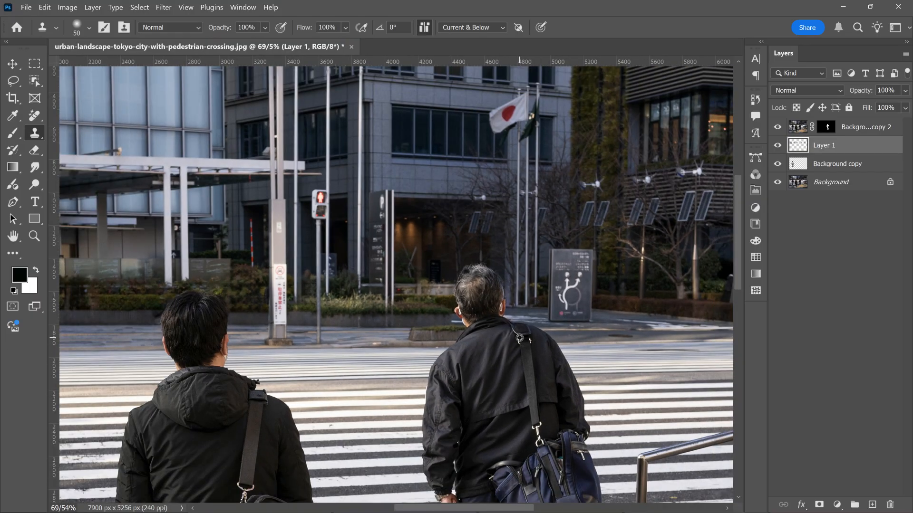
pyautogui.scroll(-2, 255, 311)
pyautogui.scroll(3, 255, 312)
pyautogui.scroll(4, 333, 459)
pyautogui.press(']')
pyautogui.press(']')
pyautogui.press(']')
pyautogui.press(']')
pyautogui.press(']')
pyautogui.press(']')
pyautogui.press(']')
pyautogui.press(']')
pyautogui.press(']')
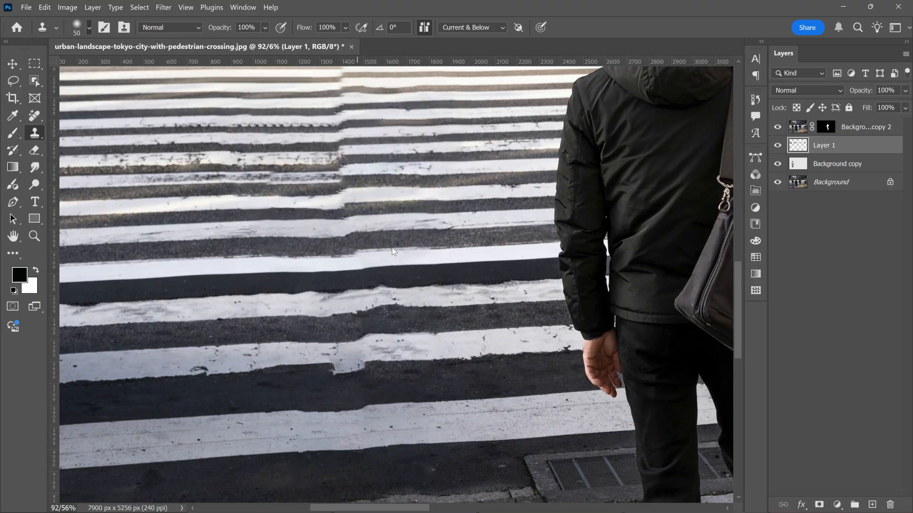
pyautogui.keyDown('alt'); pyautogui.click(522, 356); pyautogui.keyUp('alt')
pyautogui.moveTo(370, 366); pyautogui.dragTo(269, 372)
pyautogui.keyDown('alt'); pyautogui.click(508, 334); pyautogui.keyUp('alt')
pyautogui.moveTo(369, 346); pyautogui.dragTo(308, 347)
# Sample the crosswalk left of the seam and clone it across the misaligned stripe above the repaired area.
pyautogui.scroll(1, 456, 336)
pyautogui.keyDown('alt'); pyautogui.click(253, 297); pyautogui.keyUp('alt')
pyautogui.moveTo(341, 292)
pyautogui.mouseDown()
pyautogui.moveTo(371, 326)
pyautogui.moveTo(461, 337)
pyautogui.moveTo(564, 328)
pyautogui.moveTo(452, 330)
pyautogui.mouseUp()
pyautogui.scroll(4, 341, 309)
pyautogui.scroll(-4, 483, 331)
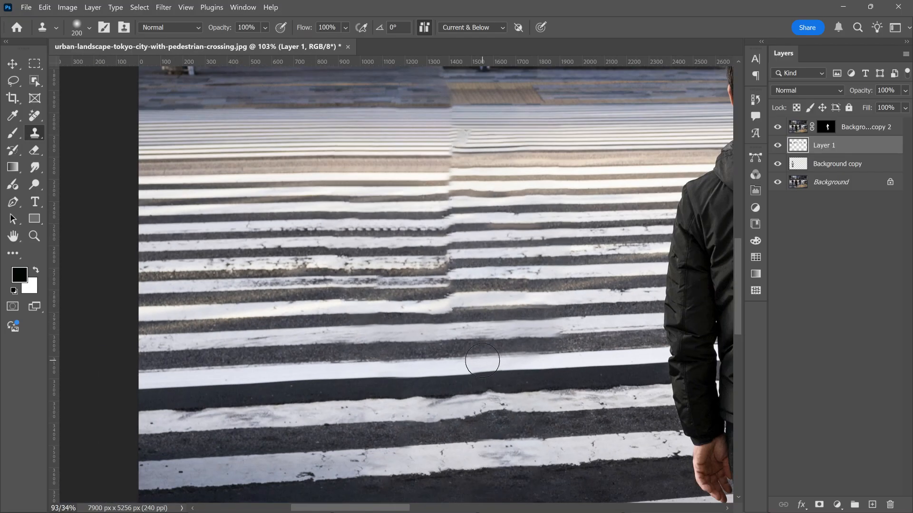
# Reduce the Clone Stamp brush to size 80 and blend the seam in the middle crosswalk stripes with sampled stripe texture.
pyautogui.press('[')
pyautogui.press('[')
pyautogui.press('[')
pyautogui.press('[')
pyautogui.press('[')
pyautogui.press('[')
pyautogui.moveTo(564, 327); pyautogui.dragTo(529, 328)
pyautogui.scroll(1, 428, 319)
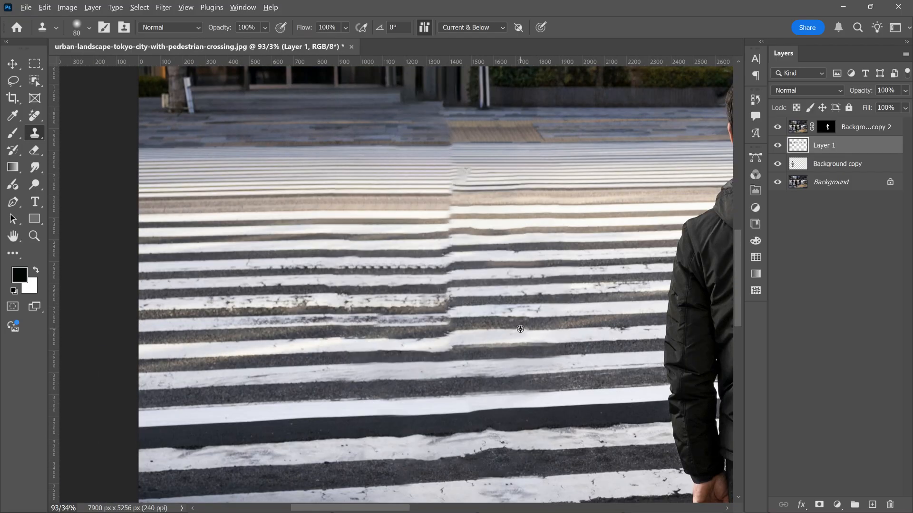
pyautogui.keyDown('alt'); pyautogui.click(320, 340); pyautogui.keyUp('alt')
pyautogui.moveTo(336, 341); pyautogui.dragTo(494, 348)
pyautogui.scroll(-2, 423, 347)
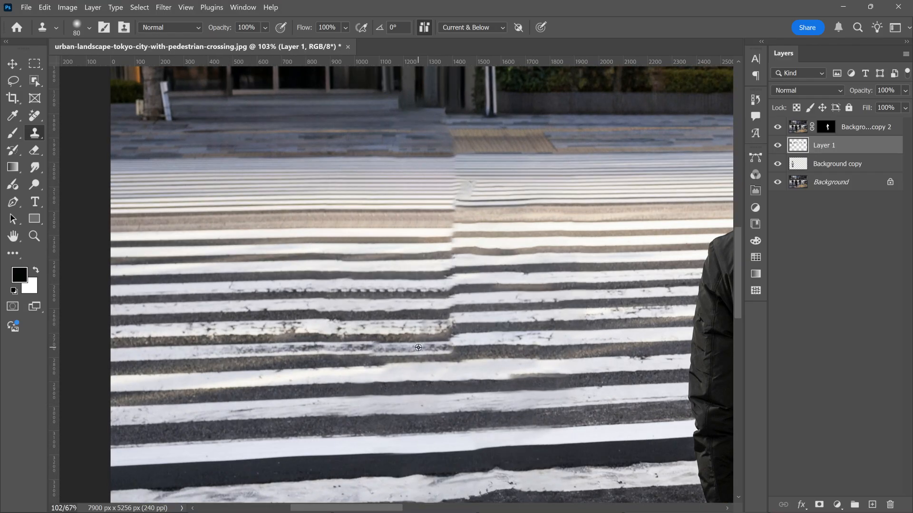
pyautogui.moveTo(455, 462)
pyautogui.mouseDown()
pyautogui.moveTo(541, 457)
pyautogui.moveTo(525, 467)
pyautogui.mouseUp()
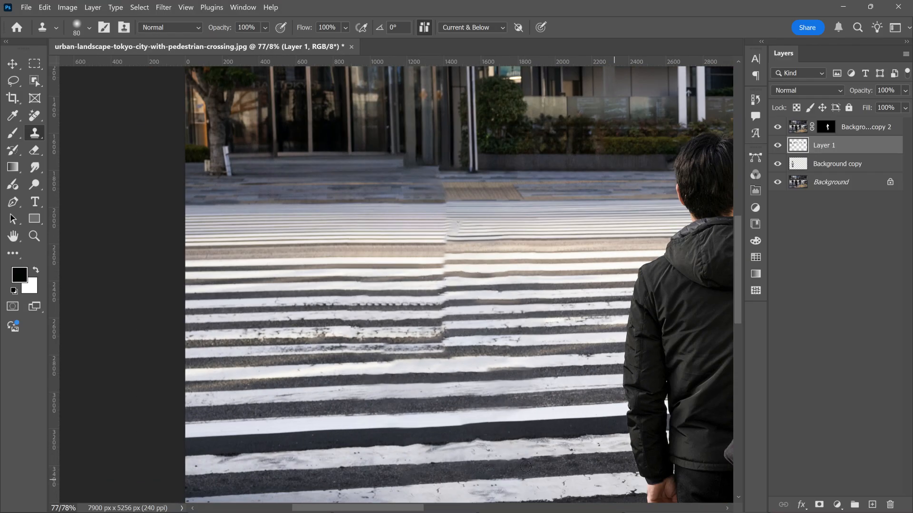
pyautogui.moveTo(398, 445)
pyautogui.mouseDown()
pyautogui.moveTo(496, 438)
pyautogui.moveTo(317, 440)
pyautogui.mouseUp()
pyautogui.scroll(-3, 314, 438)
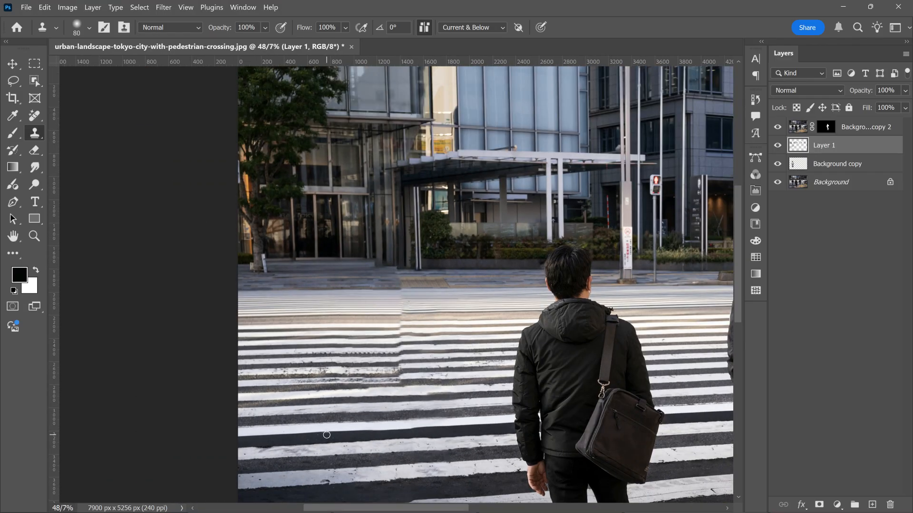
# Fit the whole photo in view and compare the original Background layer with the retouched result.
pyautogui.hotkey('ctrl', '0')
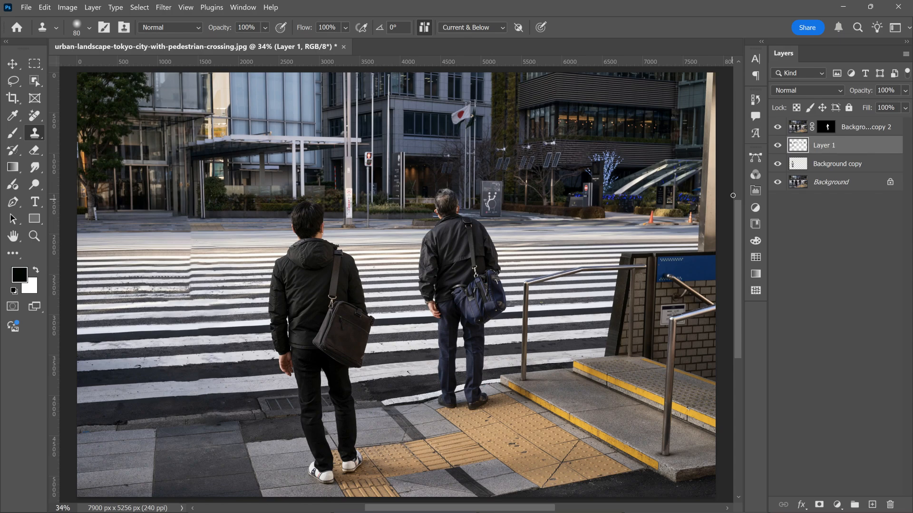
pyautogui.keyDown('alt'); pyautogui.click(779, 183); pyautogui.keyUp('alt')
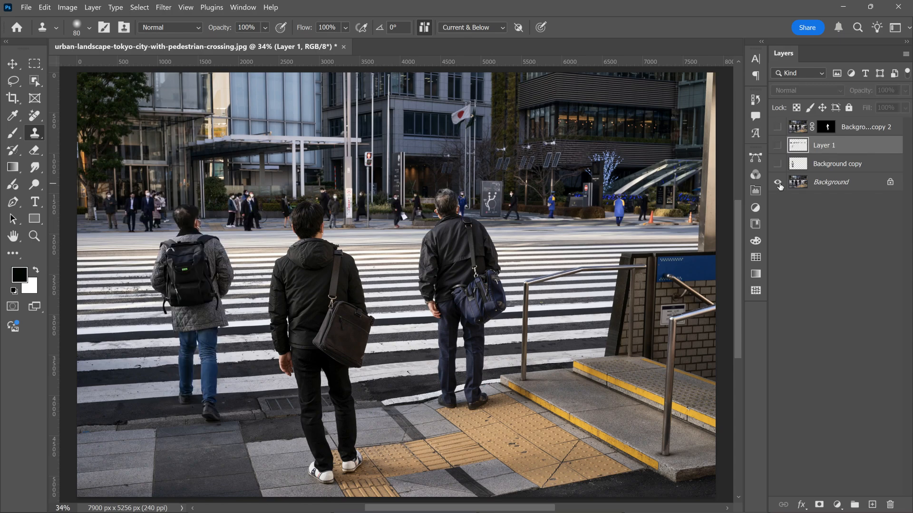
pyautogui.keyDown('alt'); pyautogui.click(778, 183); pyautogui.keyUp('alt')
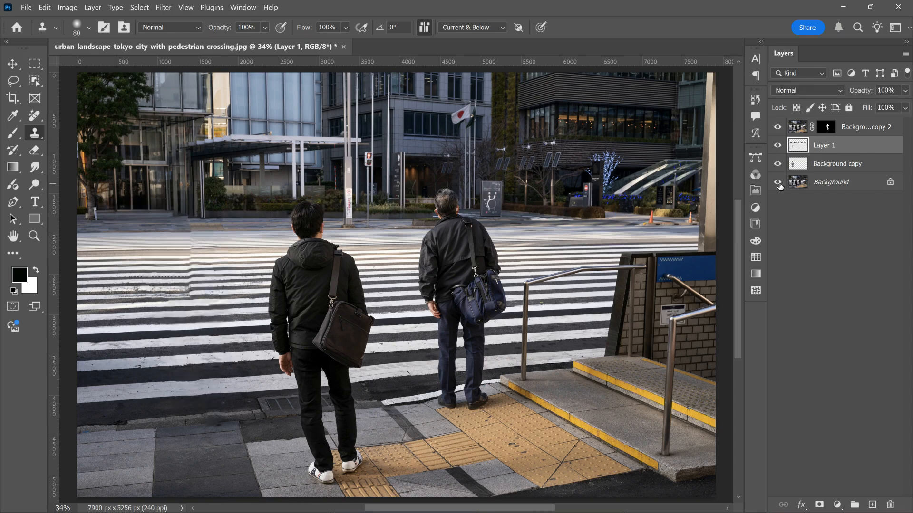
pyautogui.keyDown('alt'); pyautogui.click(778, 183); pyautogui.keyUp('alt')
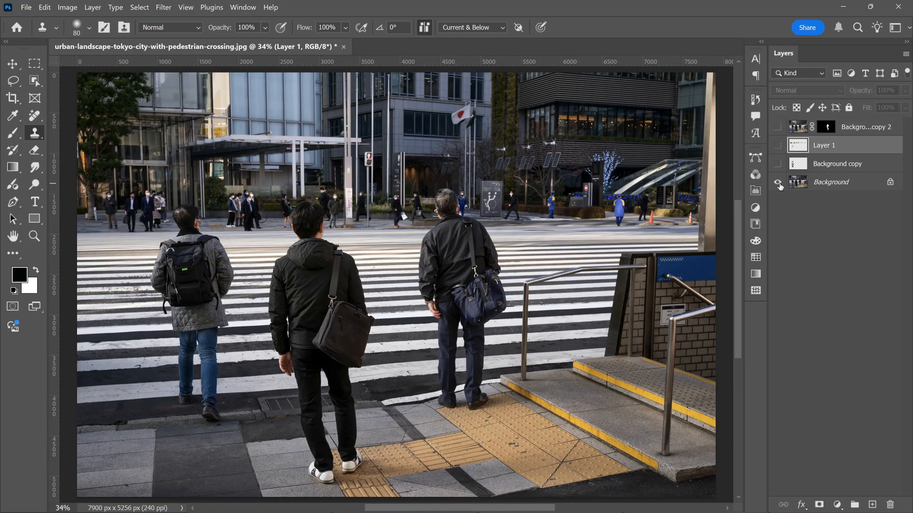
pyautogui.keyDown('alt'); pyautogui.click(778, 183); pyautogui.keyUp('alt')
# Heal the blurred patches in the hedge behind the black-haired man with a size 60 Healing Brush sampling all layers.
pyautogui.scroll(5, 150, 181)
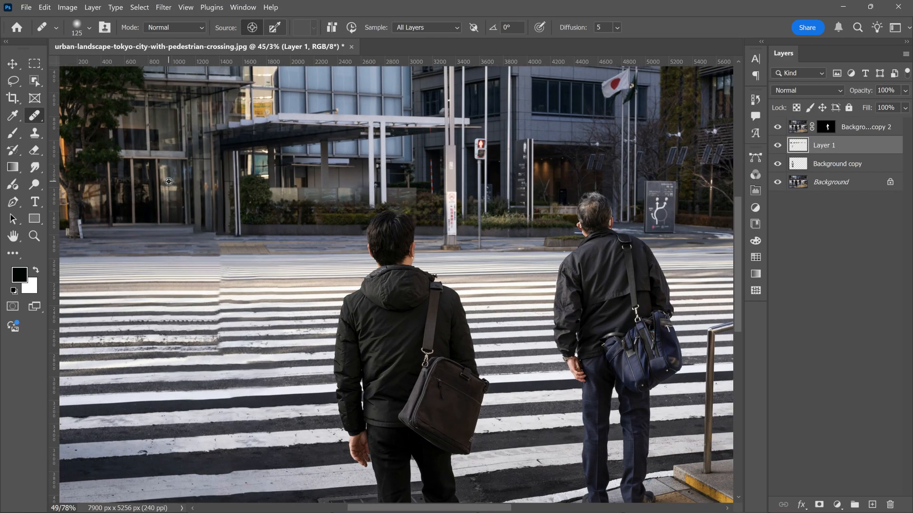
pyautogui.scroll(2, 149, 182)
pyautogui.scroll(5, 454, 167)
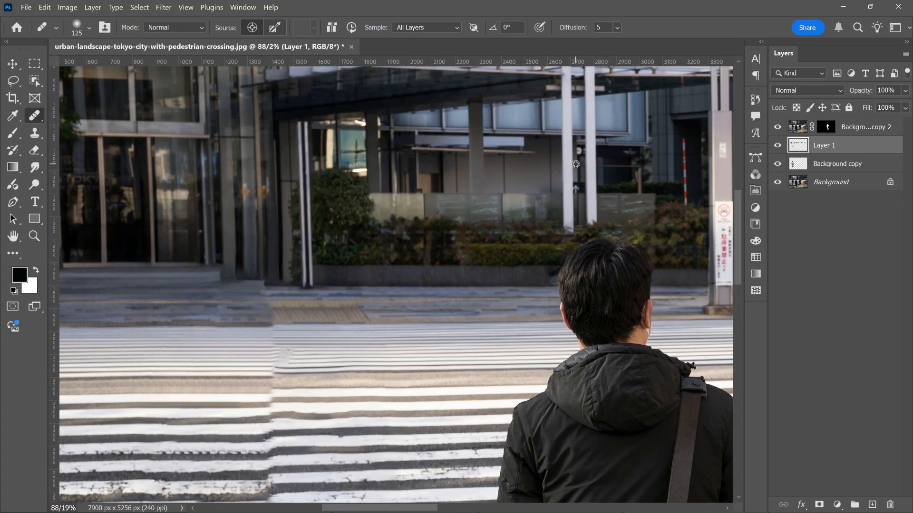
pyautogui.press('[')
pyautogui.press('[')
pyautogui.press('[')
pyautogui.press('[')
pyautogui.press('[')
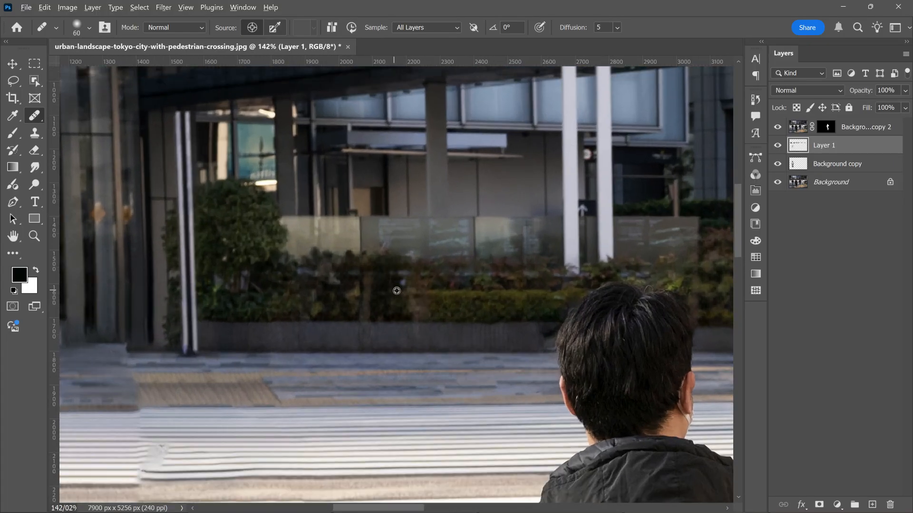
pyautogui.keyDown('alt'); pyautogui.click(396, 291); pyautogui.keyUp('alt')
pyautogui.click(401, 283)
pyautogui.moveTo(380, 292); pyautogui.dragTo(230, 282)
# Examine the background around the map sign and compare the cleaned-up street there with the original Background layer.
pyautogui.moveTo(585, 261); pyautogui.dragTo(402, 254)
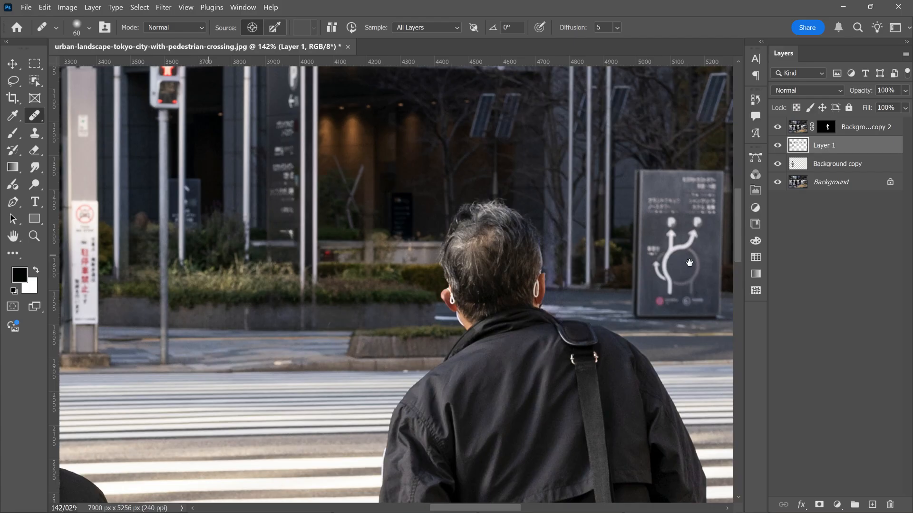
pyautogui.moveTo(550, 261); pyautogui.dragTo(333, 249)
pyautogui.moveTo(402, 318); pyautogui.dragTo(416, 319)
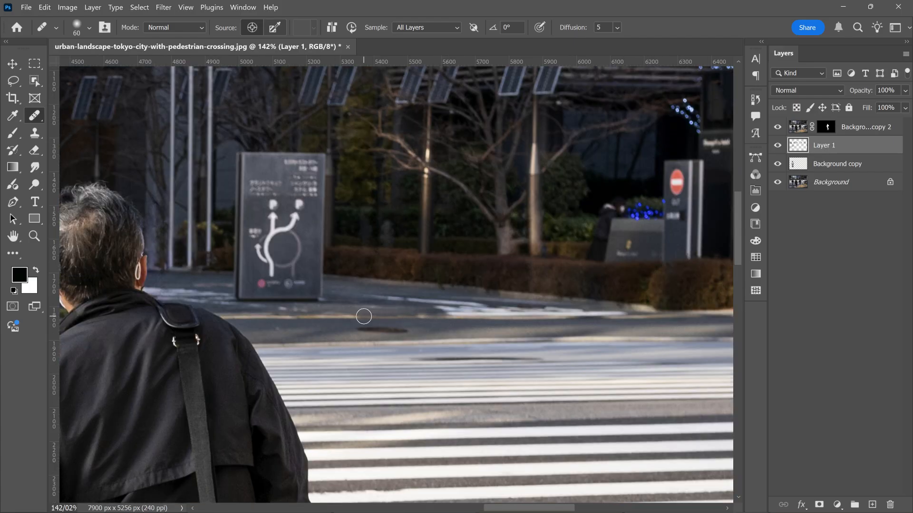
pyautogui.keyDown('alt'); pyautogui.click(777, 183); pyautogui.keyUp('alt')
pyautogui.keyDown('alt'); pyautogui.click(777, 183); pyautogui.keyUp('alt')
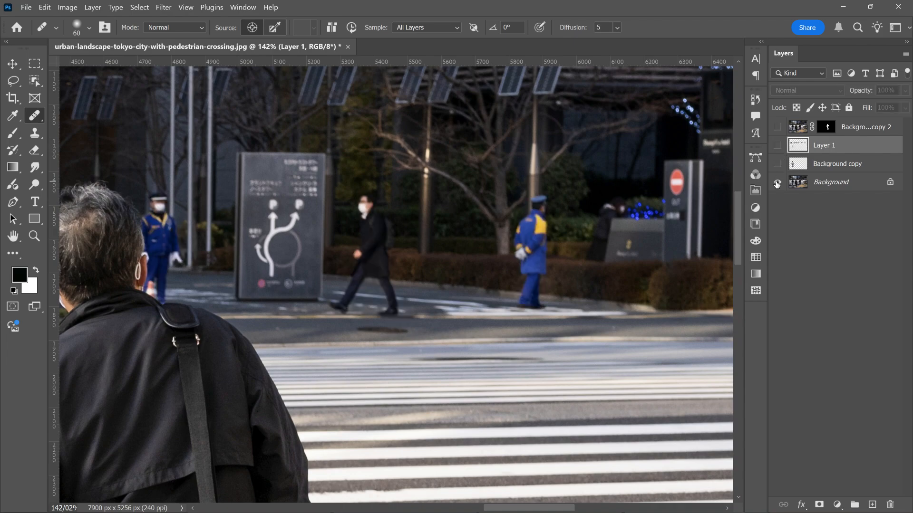
pyautogui.keyDown('alt'); pyautogui.click(777, 183); pyautogui.keyUp('alt')
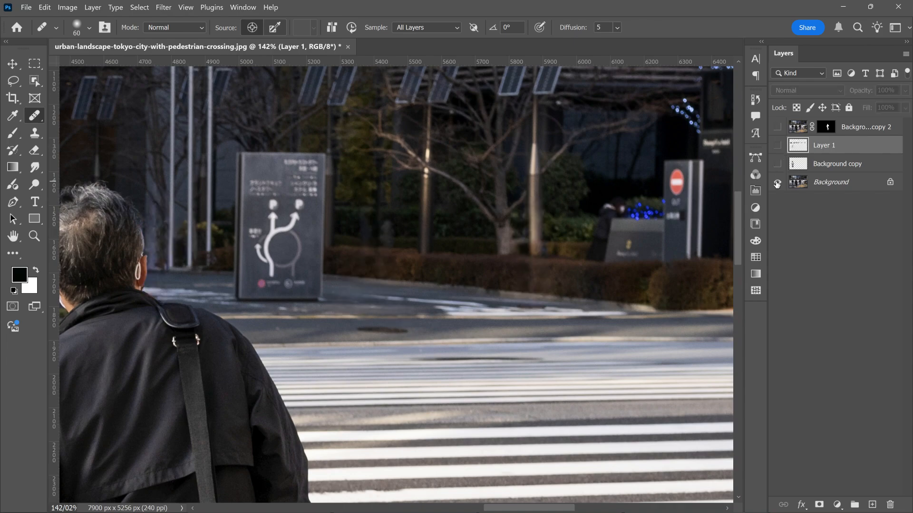
pyautogui.keyDown('alt'); pyautogui.click(777, 183); pyautogui.keyUp('alt')
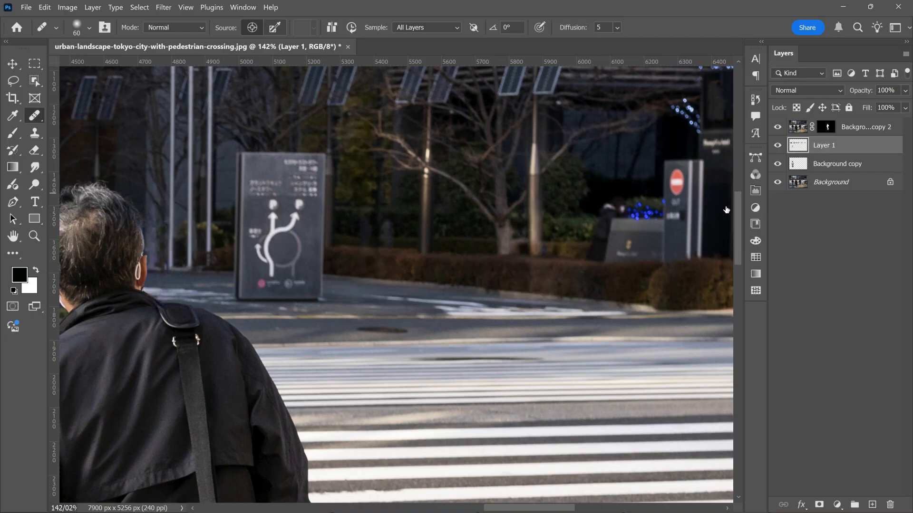
# Fit the full image again and check the overall before and after, restoring the visibility of all layers.
pyautogui.hotkey('ctrl', '0')
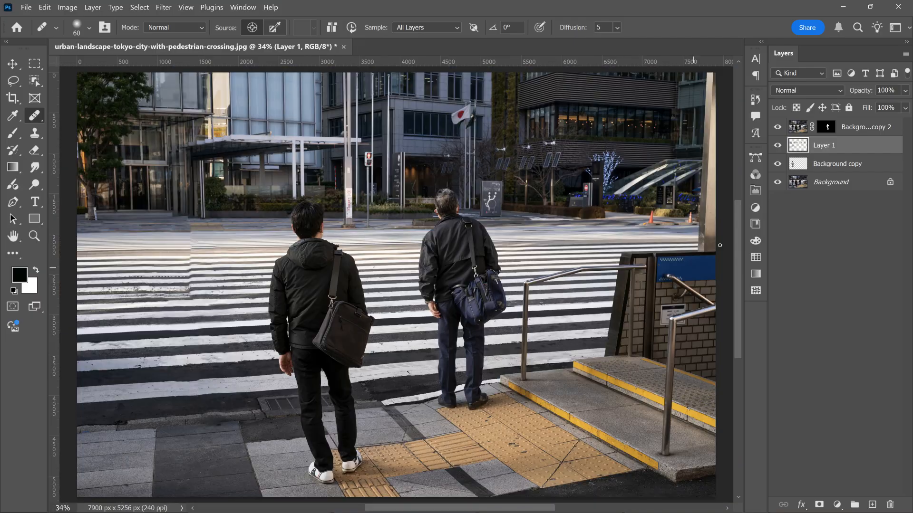
pyautogui.keyDown('alt'); pyautogui.click(778, 182); pyautogui.keyUp('alt')
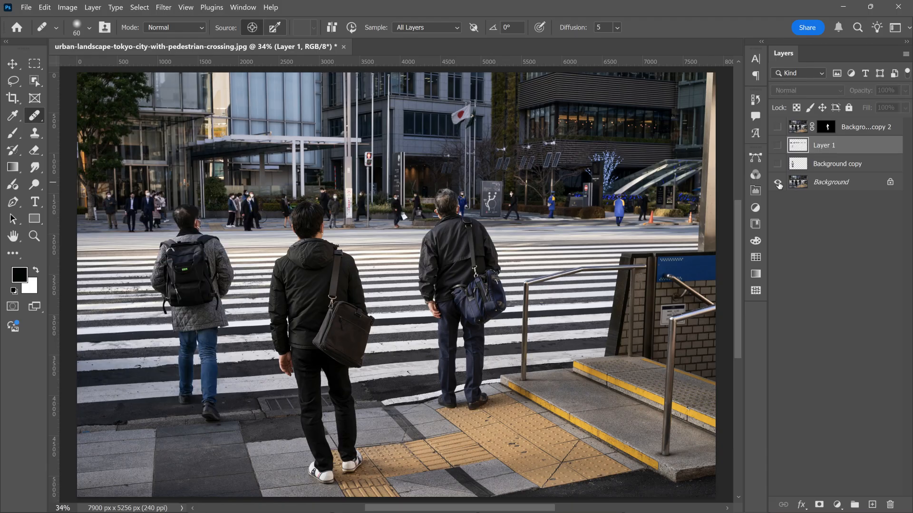
pyautogui.keyDown('alt'); pyautogui.click(778, 182); pyautogui.keyUp('alt')
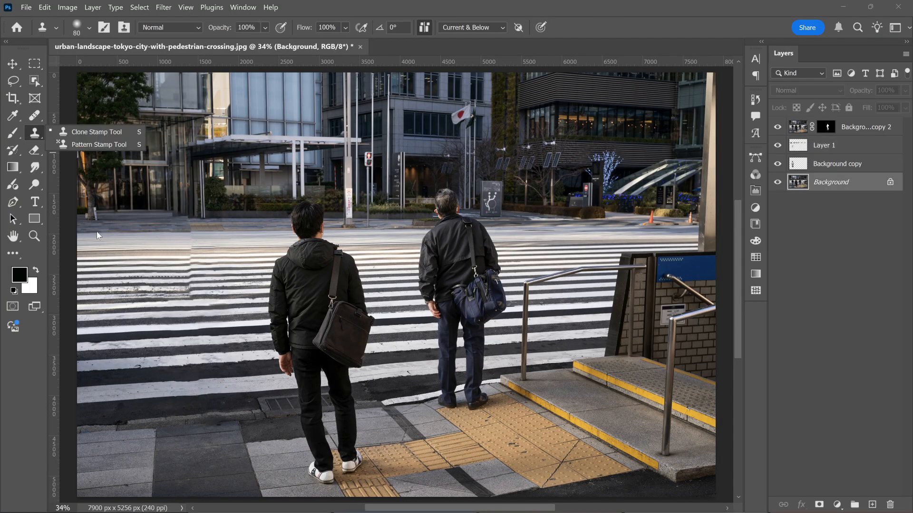
# On Layer 1, clone clean crosswalk stripes over the vertical seam left of the black-haired man with a size 1000 Clone Stamp.
pyautogui.click(194, 297)
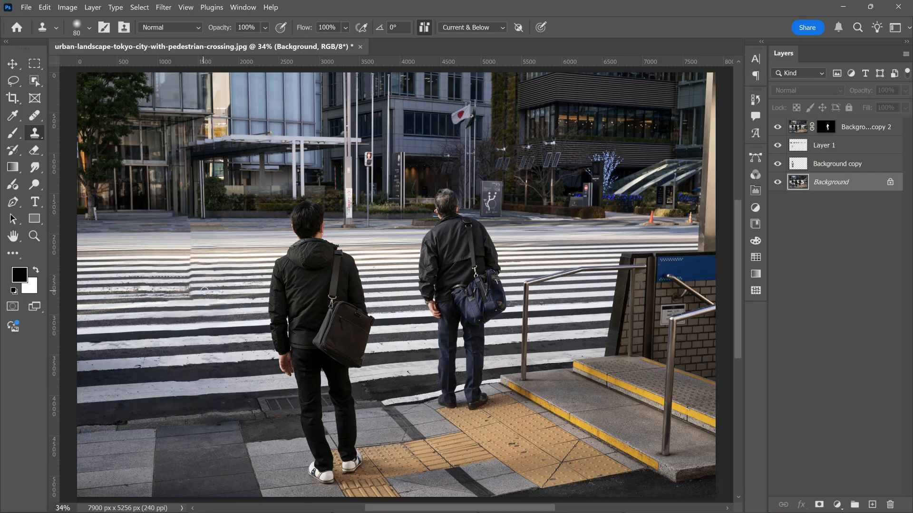
pyautogui.press(']')
pyautogui.press(']')
pyautogui.press(']')
pyautogui.press(']')
pyautogui.press(']')
pyautogui.press(']')
pyautogui.press(']')
pyautogui.press(']')
pyautogui.press(']')
pyautogui.press(']')
pyautogui.press(']')
pyautogui.press(']')
pyautogui.press(']')
pyautogui.press(']')
pyautogui.press(']')
pyautogui.click(814, 148)
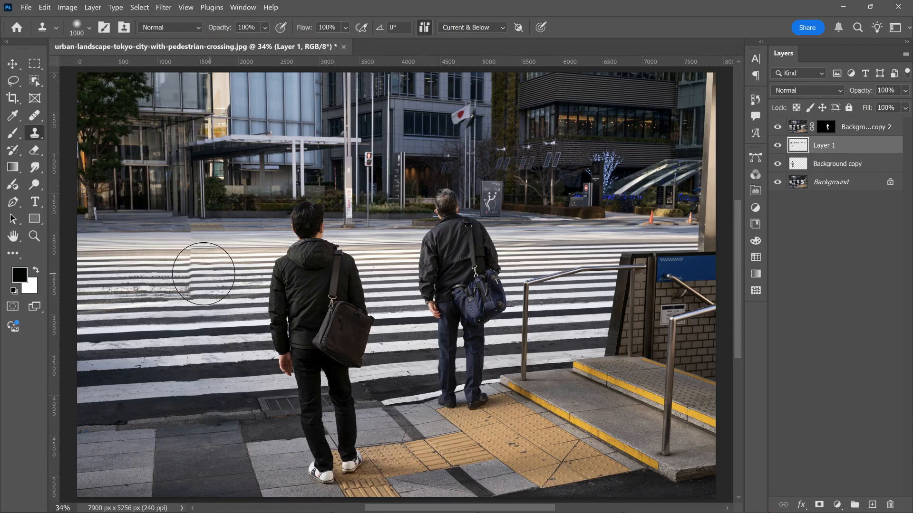
pyautogui.click(191, 275)
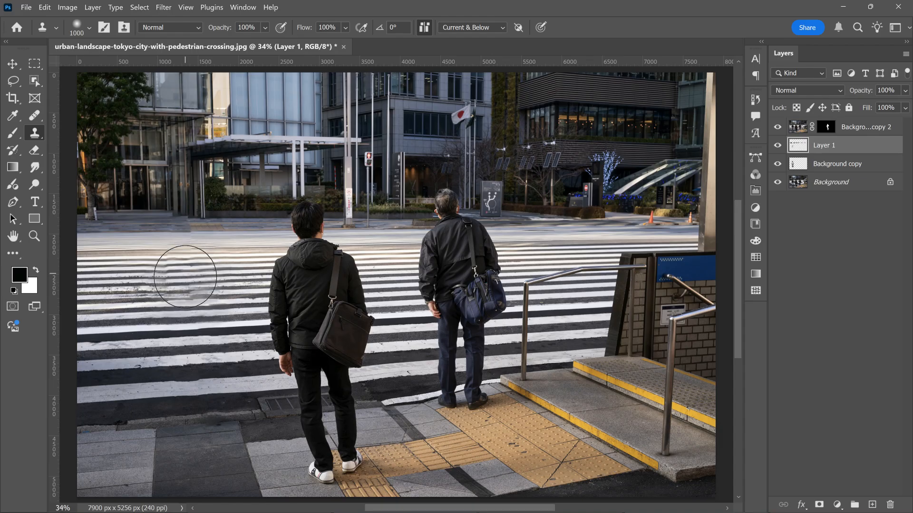
pyautogui.click(185, 276)
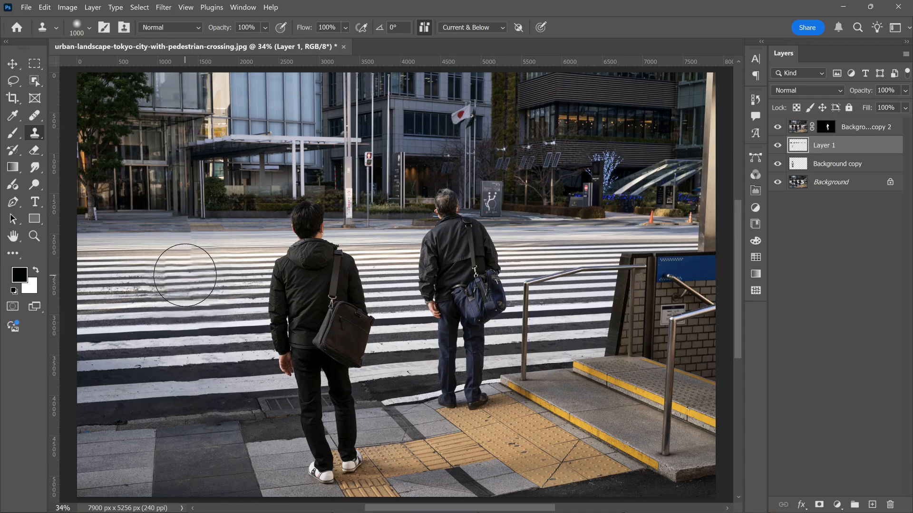
pyautogui.click(185, 275)
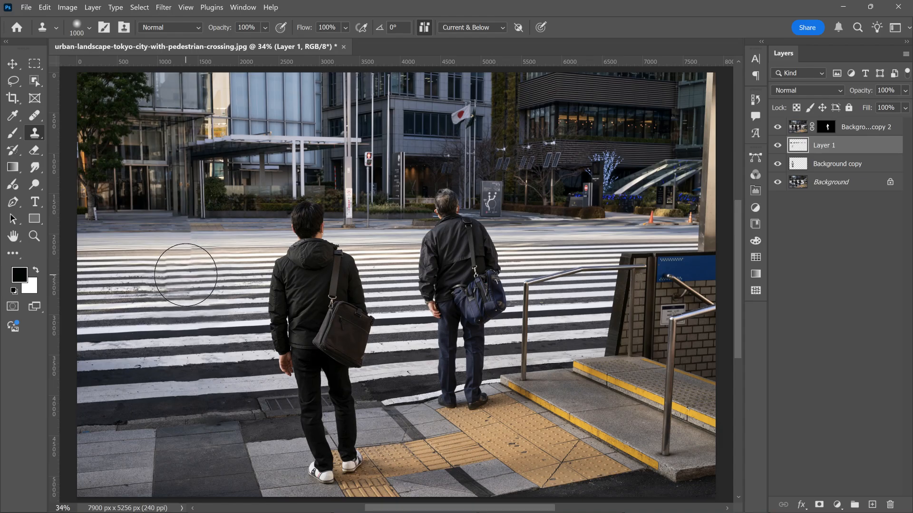
pyautogui.moveTo(186, 275)
pyautogui.mouseDown()
pyautogui.moveTo(166, 276)
pyautogui.moveTo(177, 250)
pyautogui.moveTo(148, 256)
pyautogui.mouseUp()
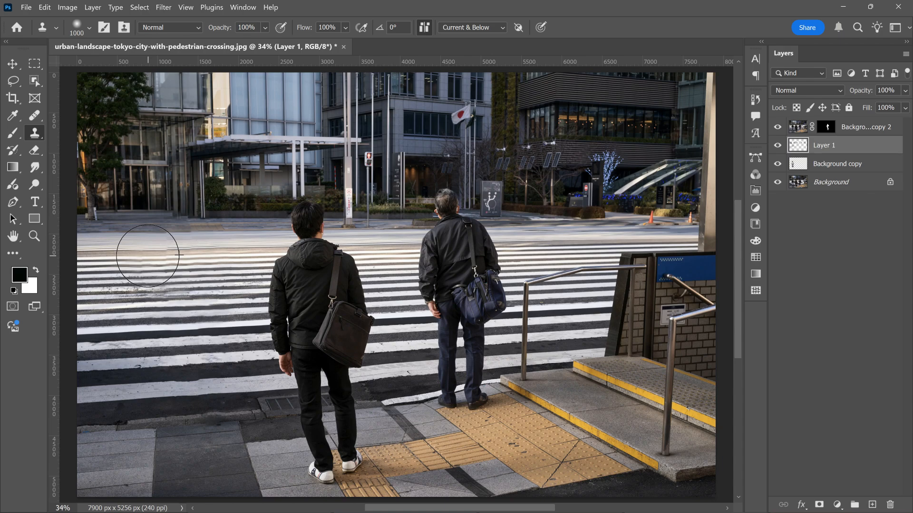
# Resample the crosswalk and clone continuous stripes over the remaining smeared ones out to the photo's left edge.
pyautogui.moveTo(199, 370); pyautogui.dragTo(201, 370)
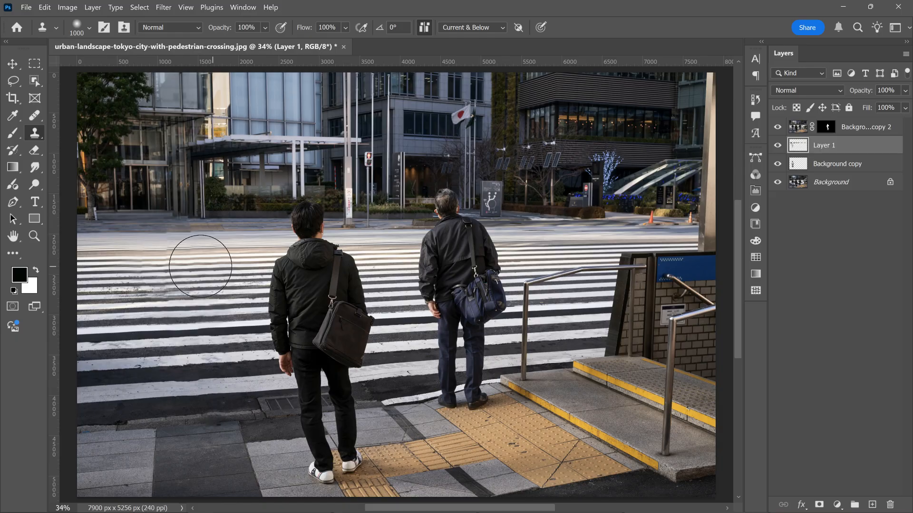
pyautogui.moveTo(200, 266)
pyautogui.mouseDown()
pyautogui.moveTo(162, 261)
pyautogui.moveTo(97, 274)
pyautogui.moveTo(159, 282)
pyautogui.moveTo(75, 278)
pyautogui.mouseUp()
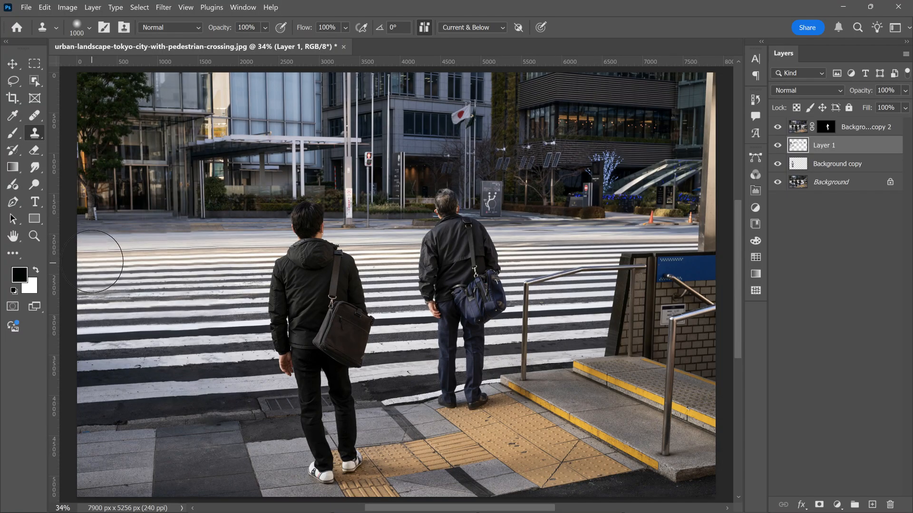
pyautogui.moveTo(93, 261); pyautogui.dragTo(96, 256)
# Compare the original Background layer with the finished retouch twice, leaving all layers visible.
pyautogui.keyDown('alt'); pyautogui.click(778, 182); pyautogui.keyUp('alt')
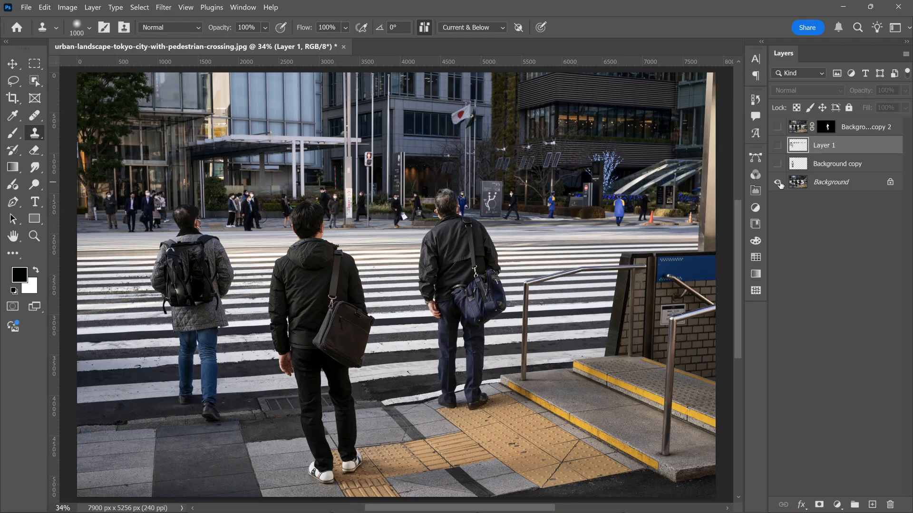
pyautogui.keyDown('alt'); pyautogui.click(778, 182); pyautogui.keyUp('alt')
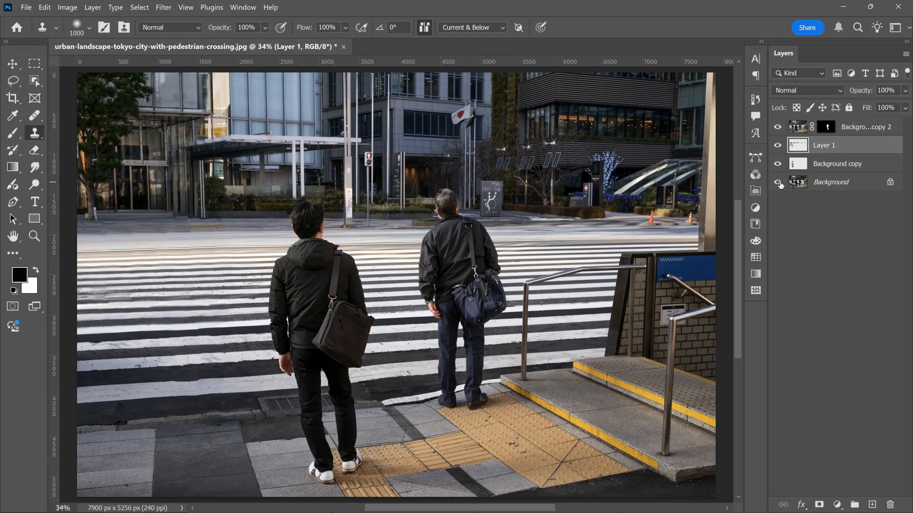
pyautogui.keyDown('alt'); pyautogui.click(780, 185); pyautogui.keyUp('alt')
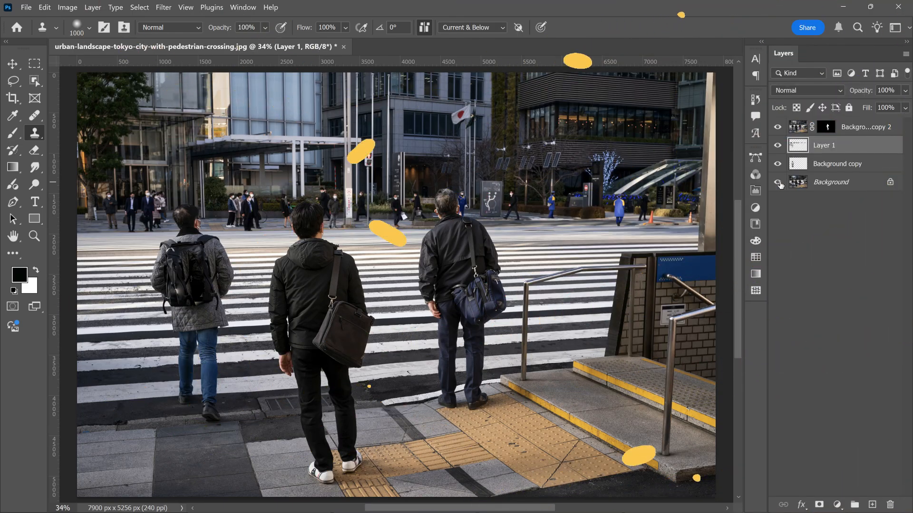
pyautogui.keyDown('alt'); pyautogui.click(780, 185); pyautogui.keyUp('alt')
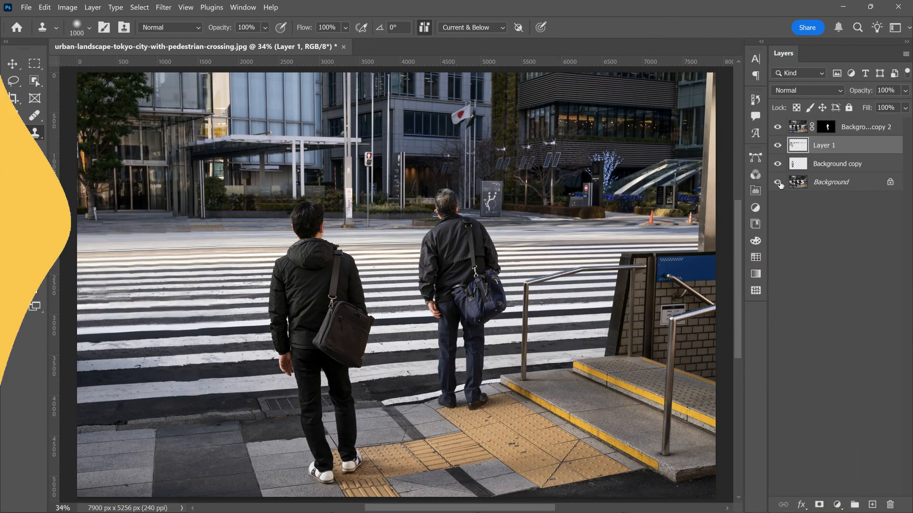